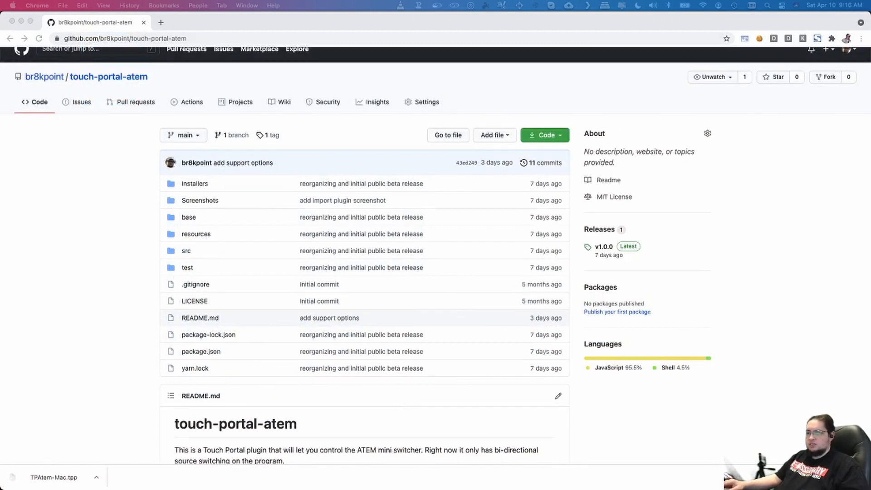
# Open the v1.0.0 release with its assets and try to open the downloaded TPAtem-Mac.tpp file directly.
pyautogui.scroll(1, 51, 313)
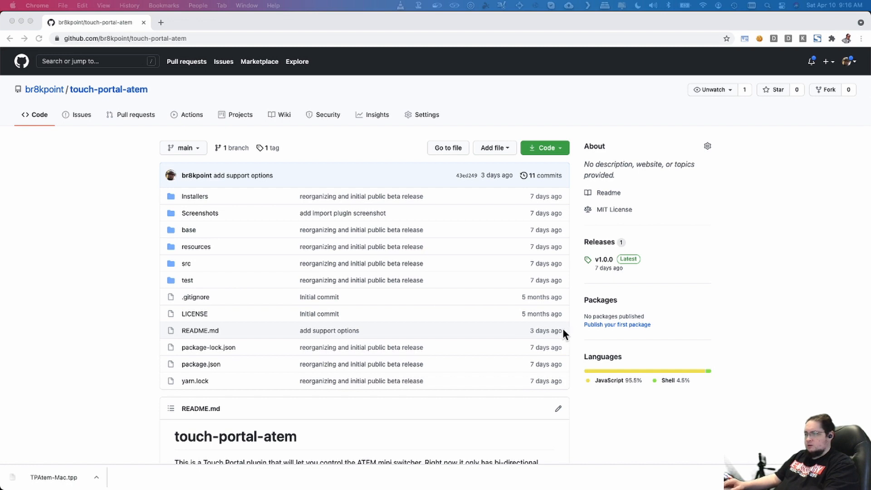
pyautogui.click(605, 258)
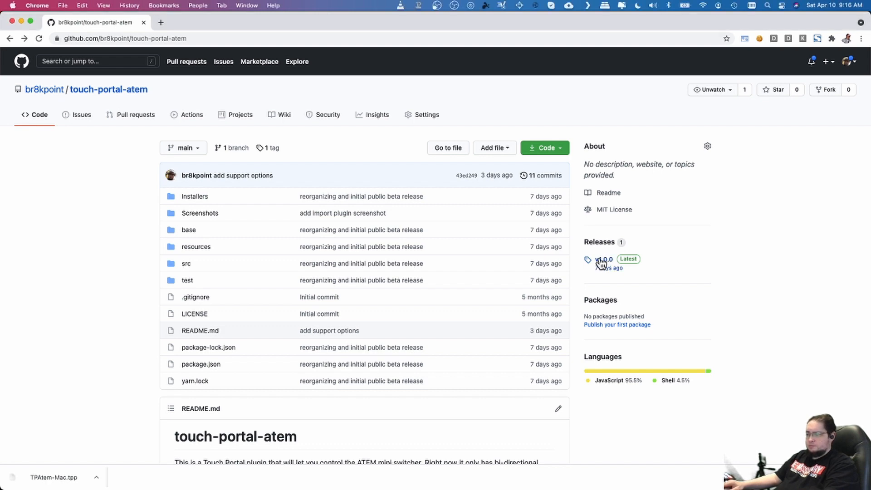
pyautogui.click(604, 259)
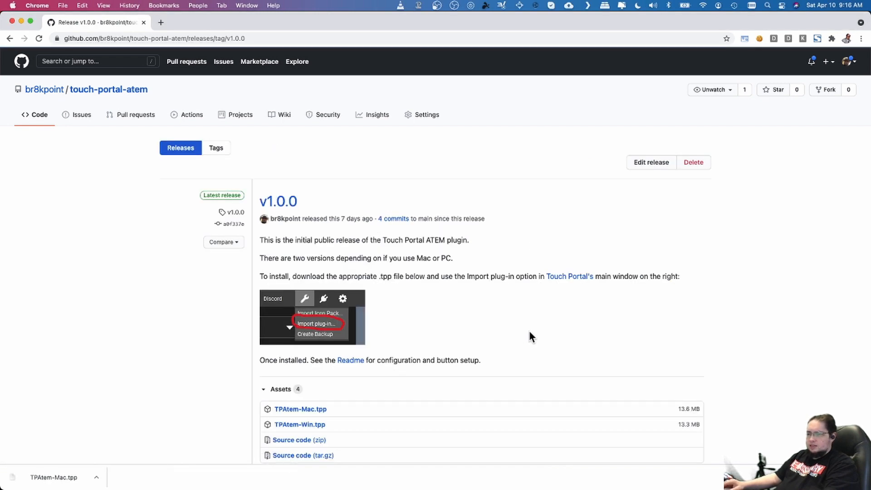
pyautogui.scroll(-1, 522, 330)
pyautogui.scroll(-4, 521, 331)
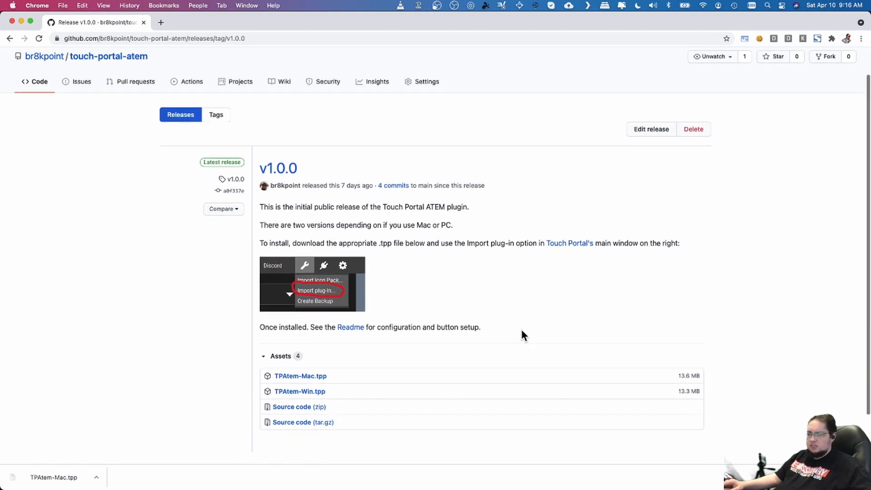
pyautogui.scroll(-1, 521, 331)
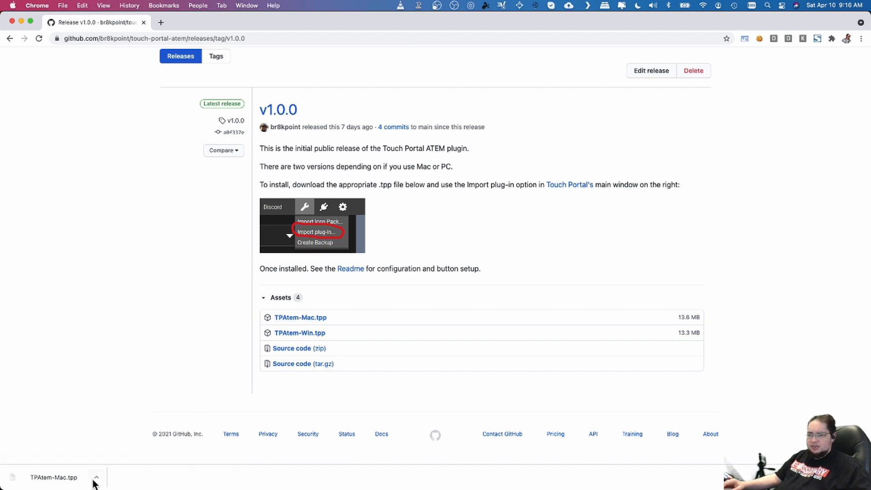
pyautogui.click(57, 482)
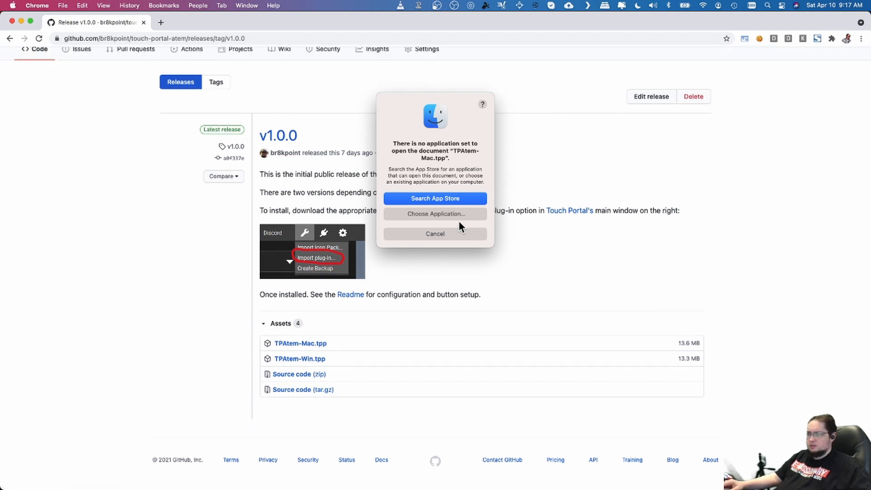
pyautogui.click(447, 233)
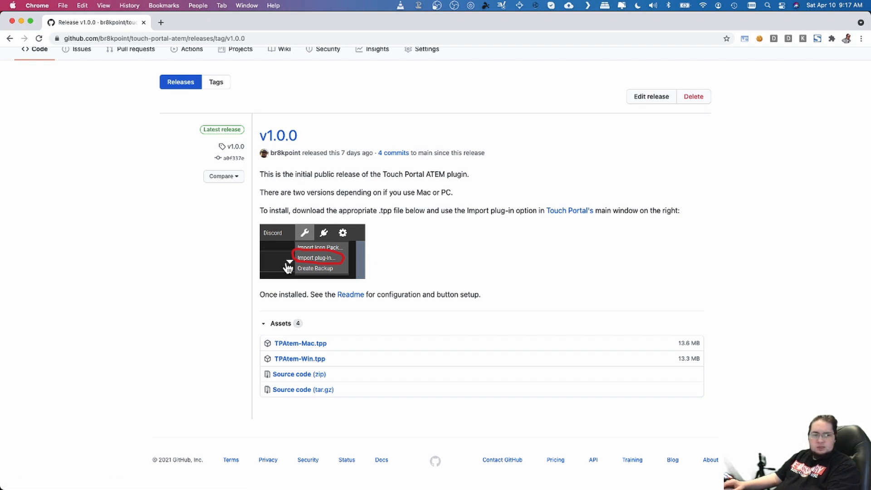
# Switch to Touch Portal and import the plug-in file TPAtem-Mac.tpp from the Downloads folder.
pyautogui.press('super+Tab')
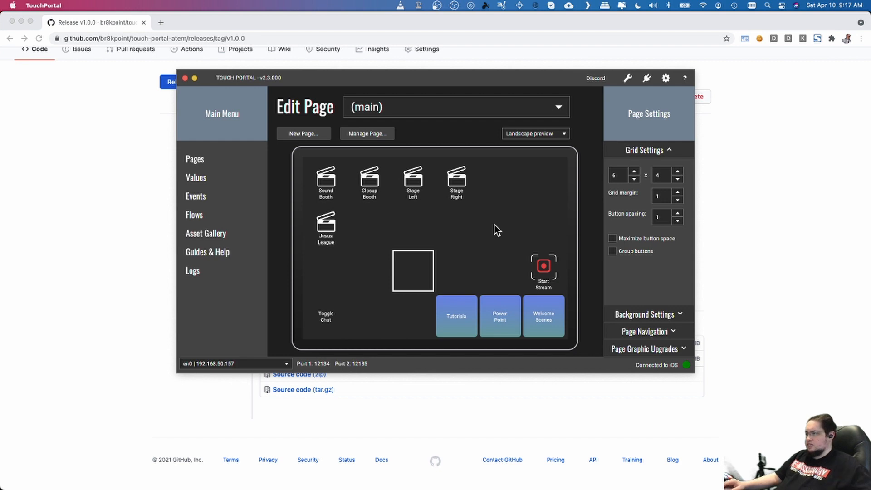
pyautogui.click(627, 80)
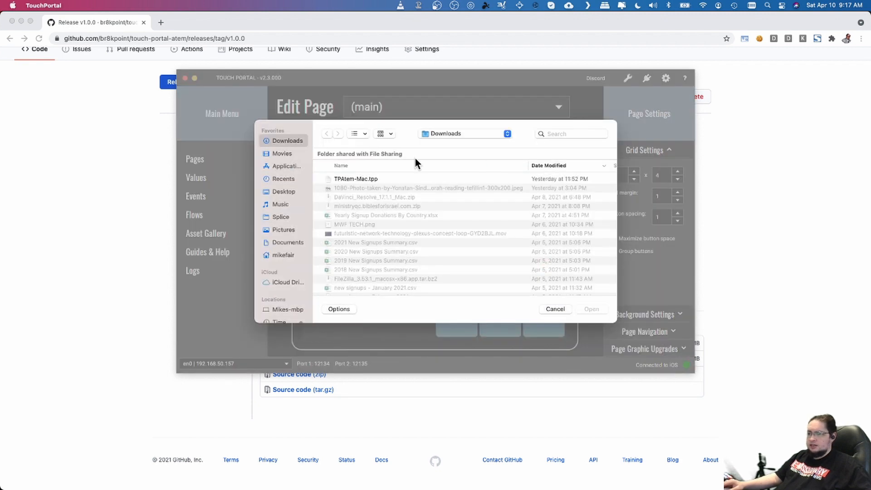
pyautogui.click(356, 181)
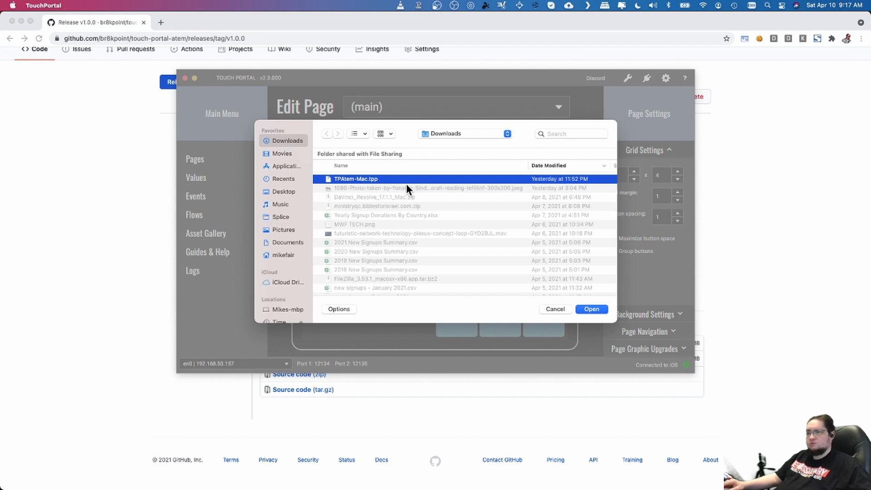
pyautogui.click(592, 309)
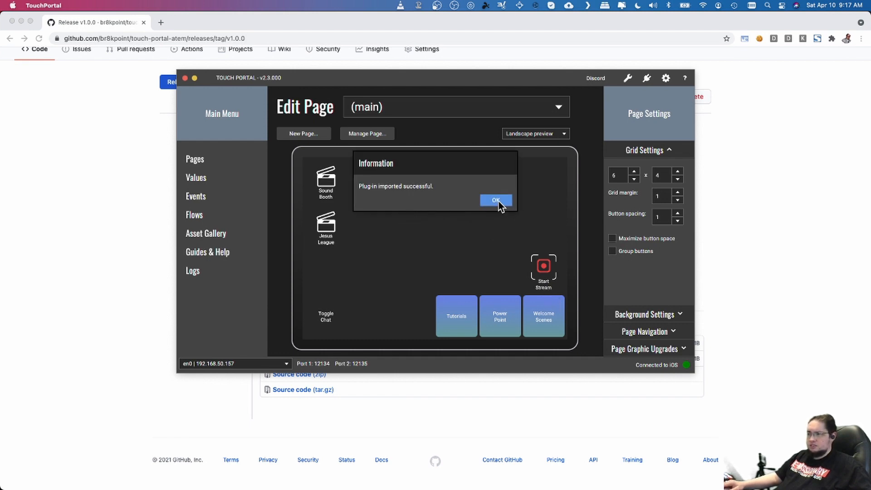
pyautogui.click(497, 200)
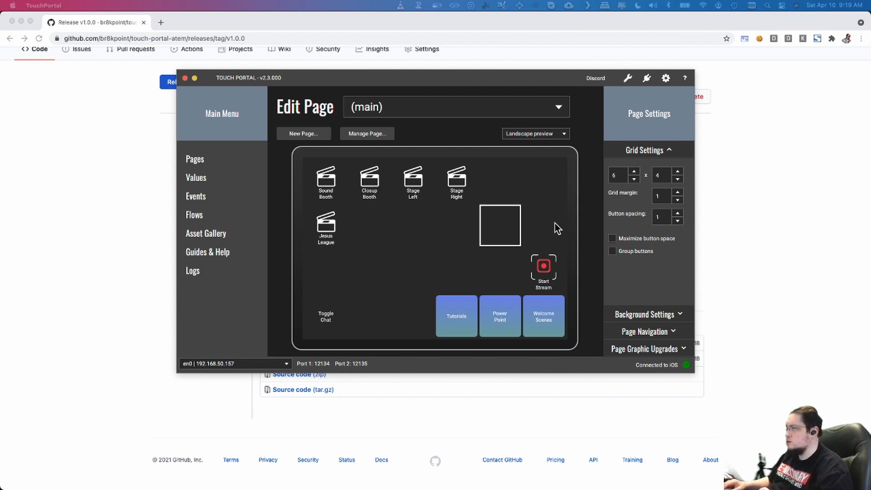
# Bring up Touch Portal's plug-in settings and select the "Plugin to control ATEM switchers." entry.
pyautogui.click(666, 79)
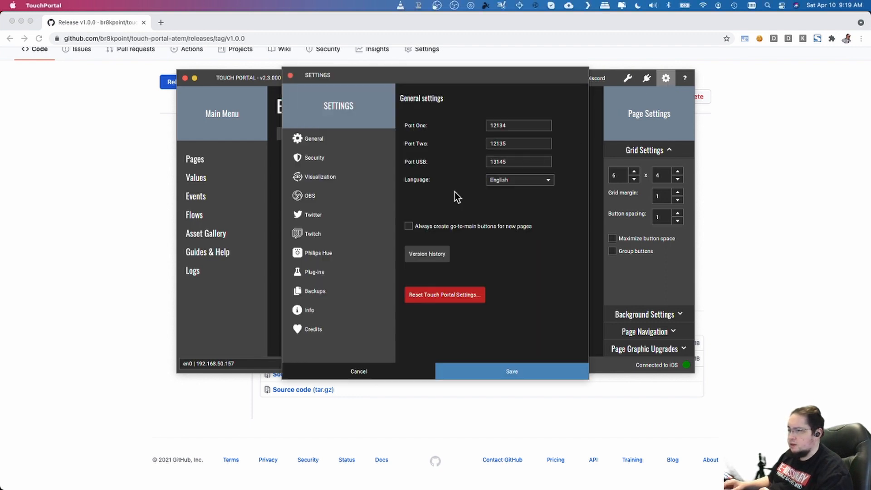
pyautogui.click(329, 273)
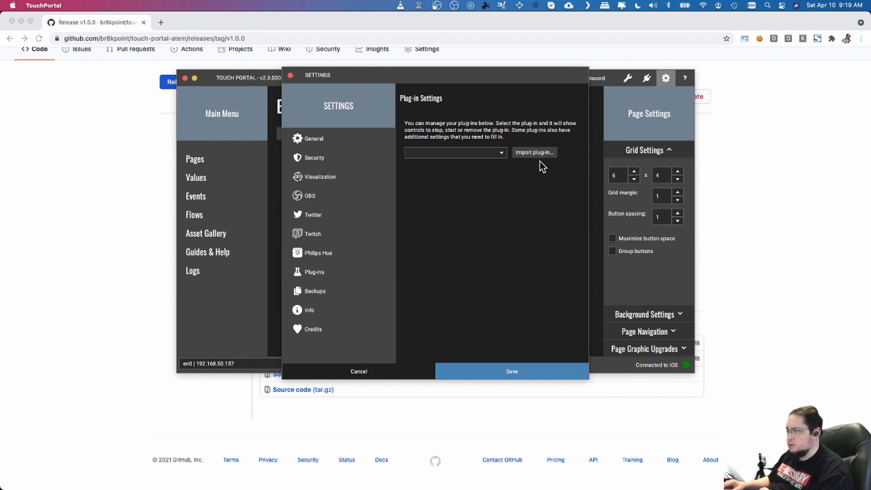
pyautogui.click(503, 154)
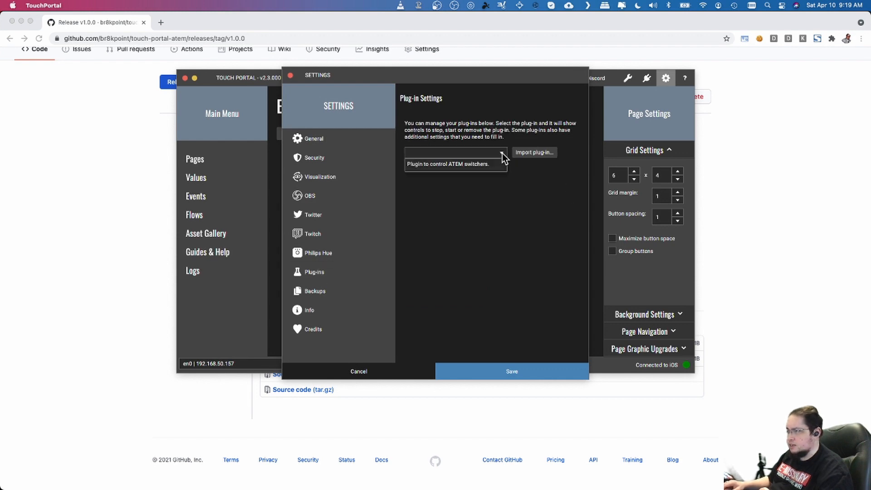
pyautogui.click(461, 164)
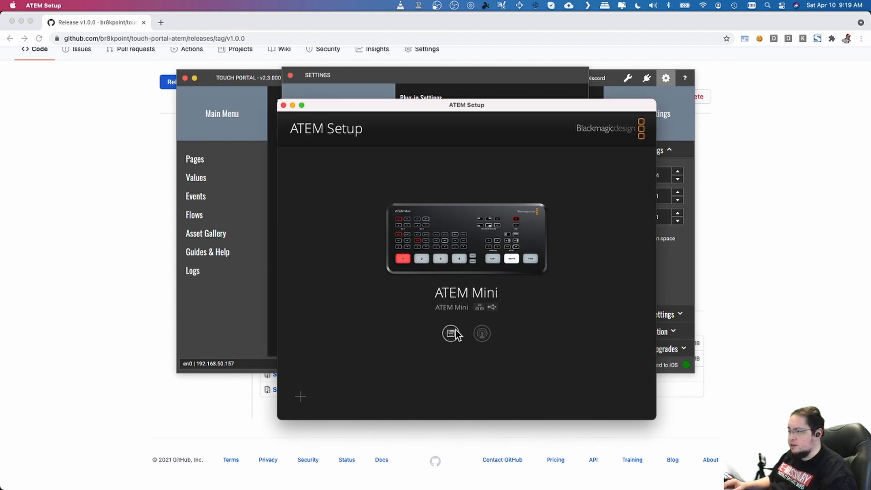
# In ATEM Setup, look up the ATEM Mini's IP address in its network settings and save the configuration.
pyautogui.click(450, 333)
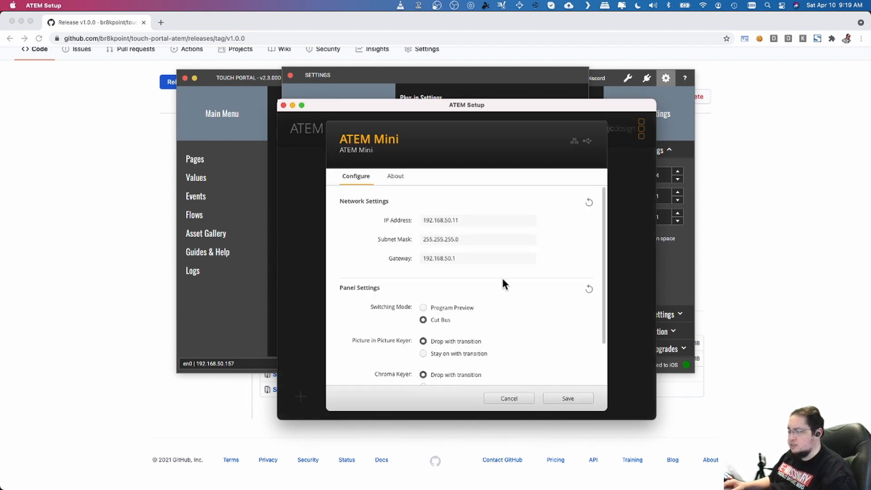
pyautogui.click(476, 221)
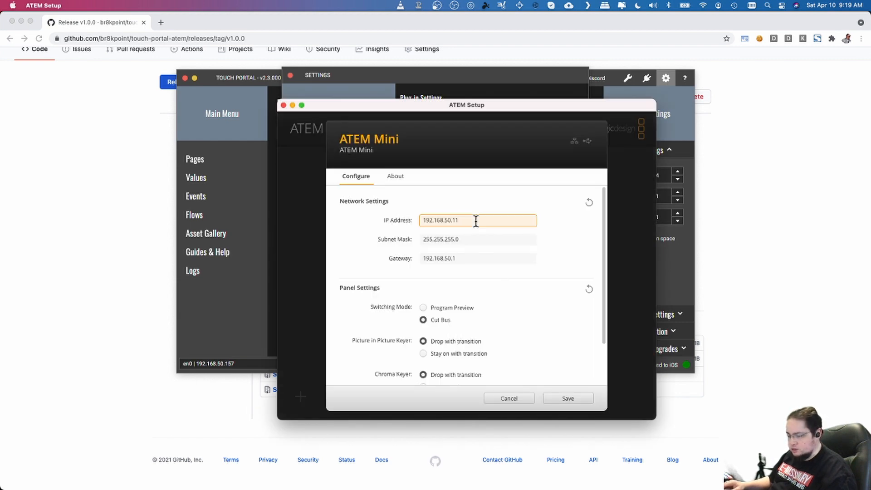
pyautogui.tripleClick(476, 221)
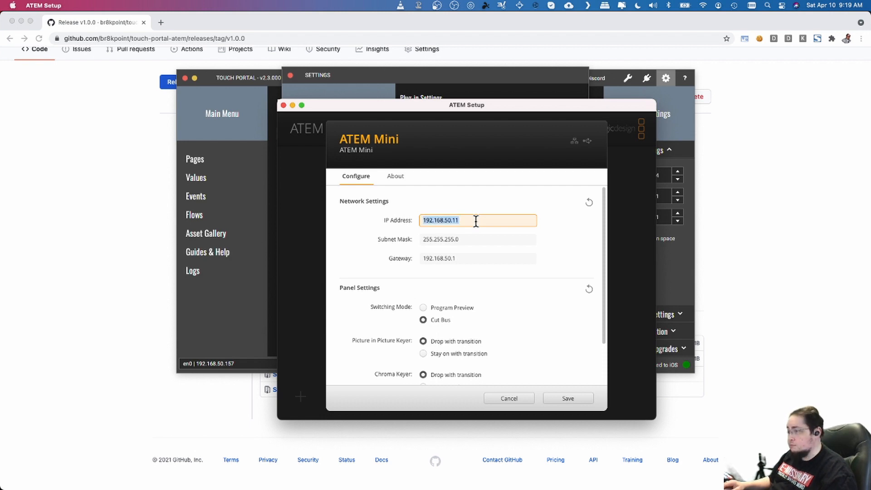
pyautogui.click(568, 398)
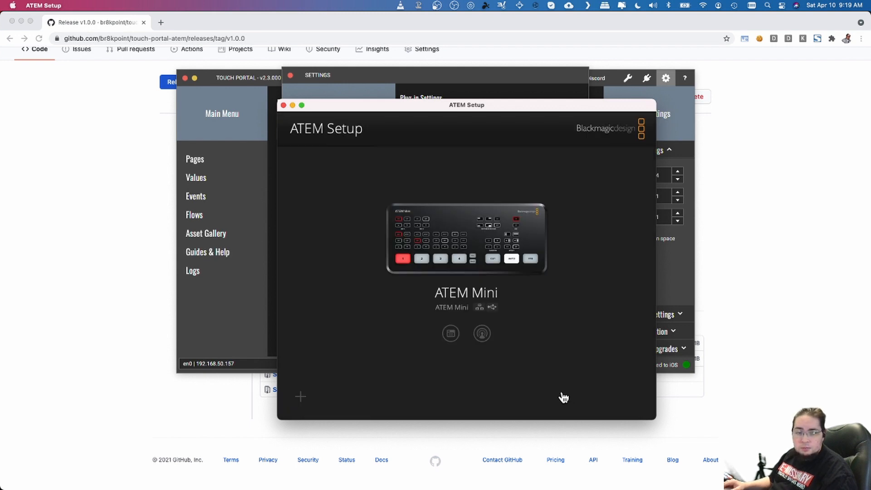
# Switch back to Touch Portal and save the ATEM plug-in settings with AtemIP 192.168.50.11.
pyautogui.press('super+Tab')
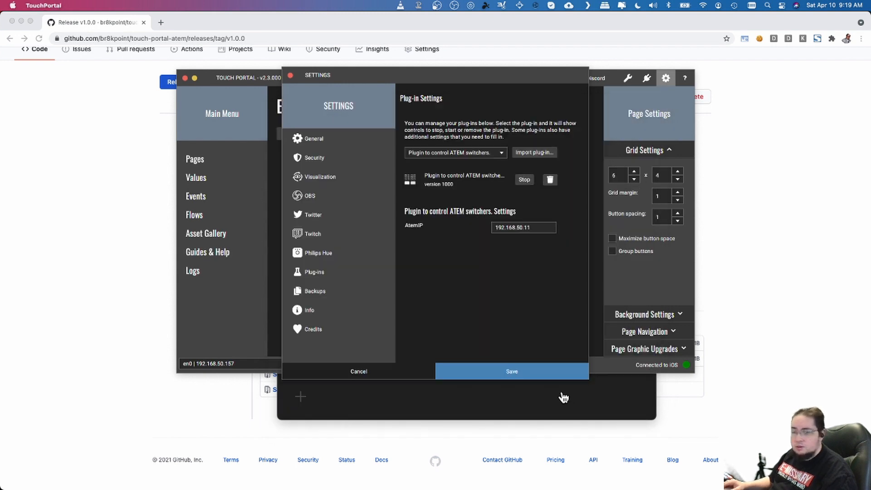
pyautogui.doubleClick(538, 224)
pyautogui.click(538, 225)
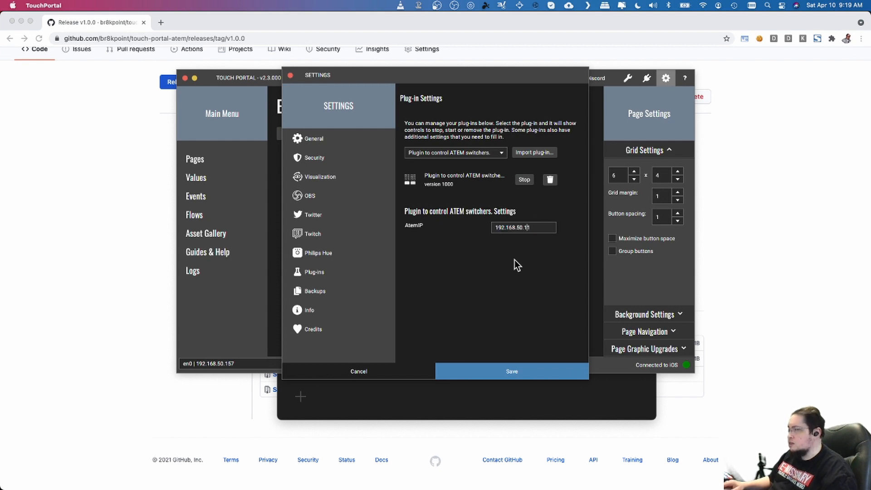
pyautogui.click(515, 373)
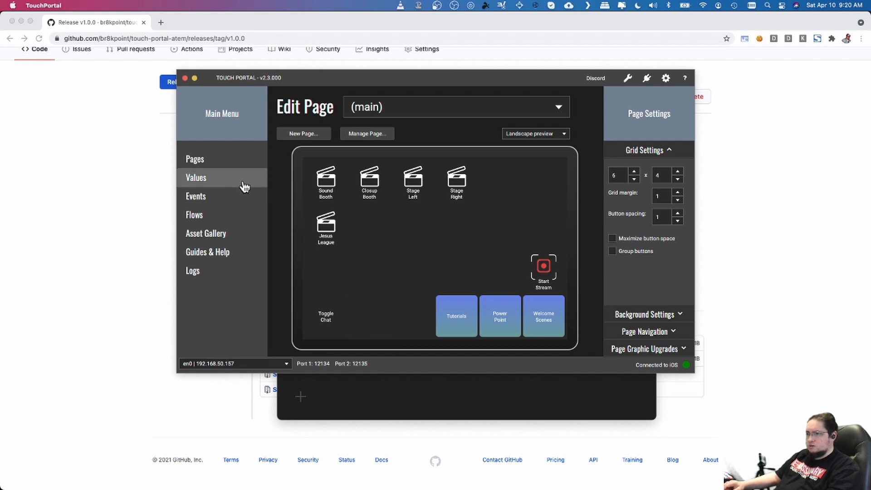
# Create a new Touch Portal page named "Atem".
pyautogui.click(209, 167)
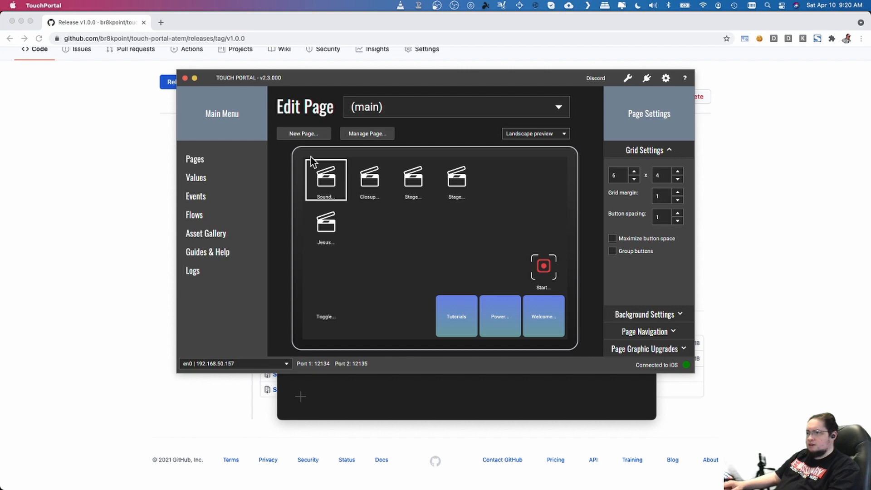
pyautogui.click(305, 134)
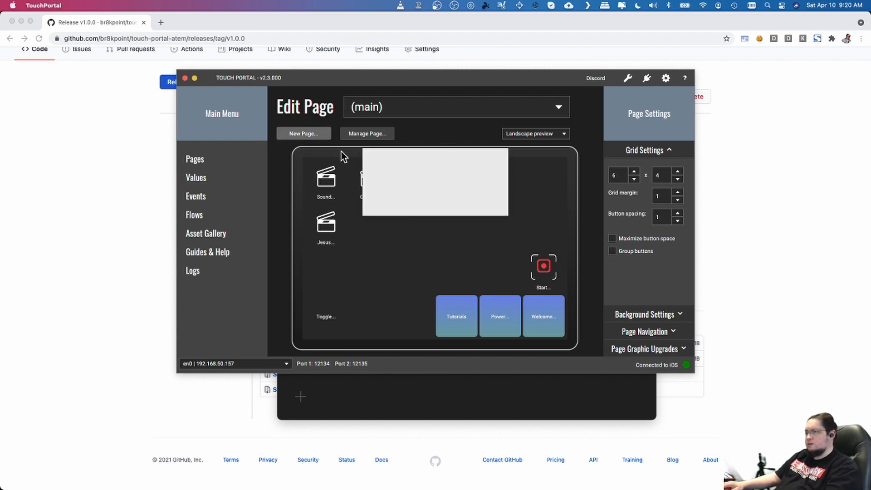
pyautogui.write('A')
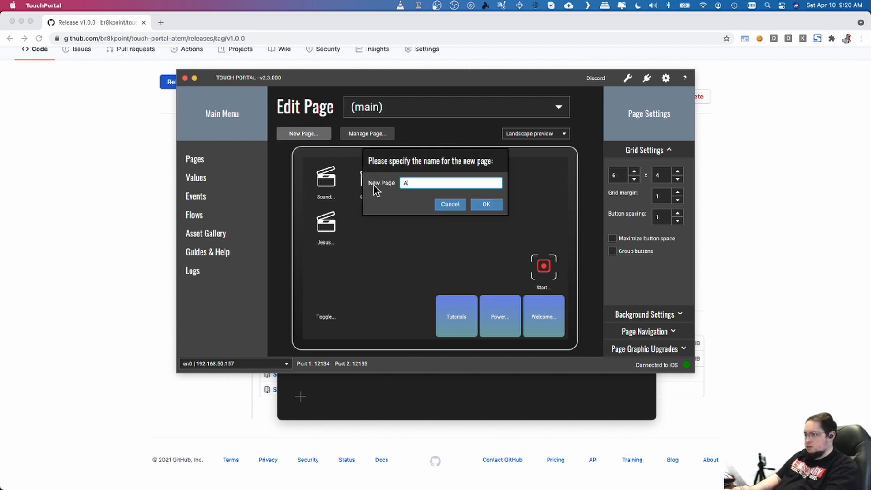
pyautogui.write('tem Tutorial')
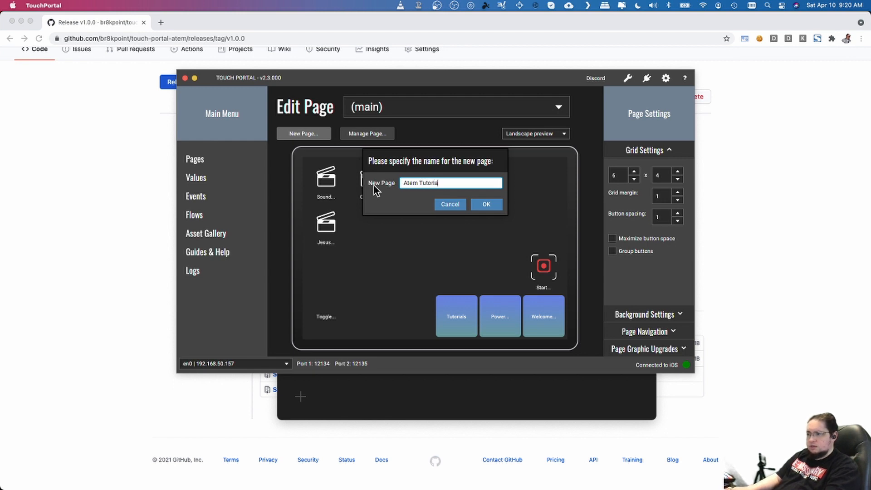
pyautogui.press('BackSpace')
pyautogui.press('BackSpace')
pyautogui.press('BackSpace')
pyautogui.press('BackSpace')
pyautogui.press('BackSpace')
pyautogui.press('BackSpace')
pyautogui.press('BackSpace')
pyautogui.press('BackSpace')
pyautogui.press('BackSpace')
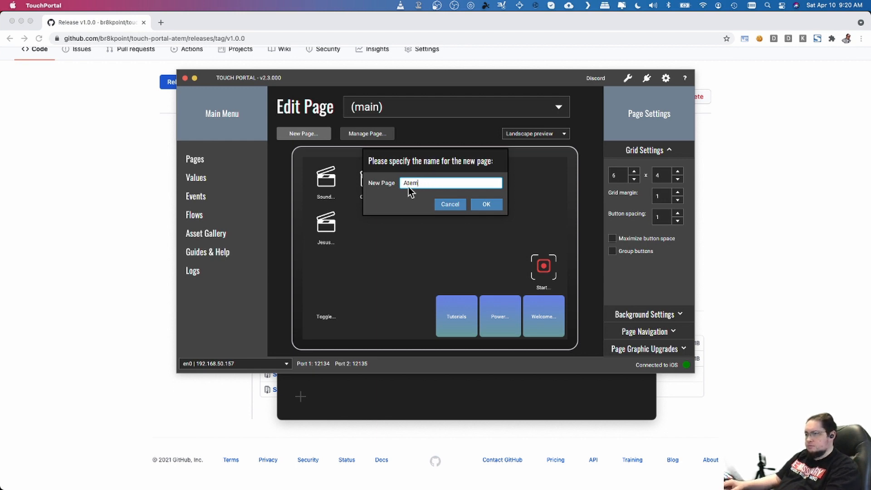
pyautogui.click(486, 205)
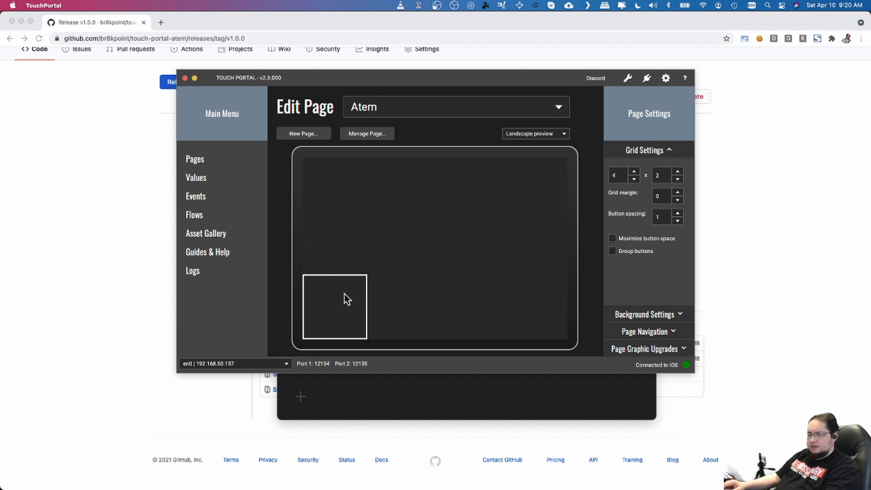
# Start a new touch button in the first cell of the Atem page and enter "Secne 1" as its text.
pyautogui.click(342, 186)
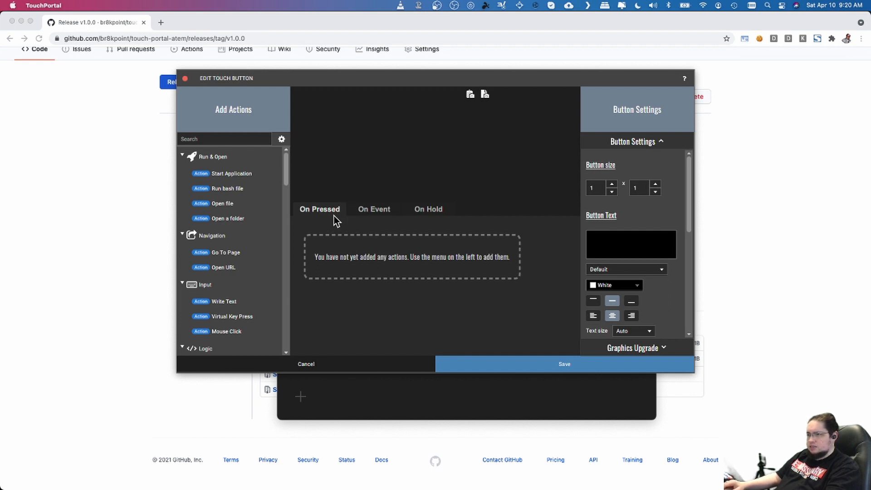
pyautogui.click(625, 241)
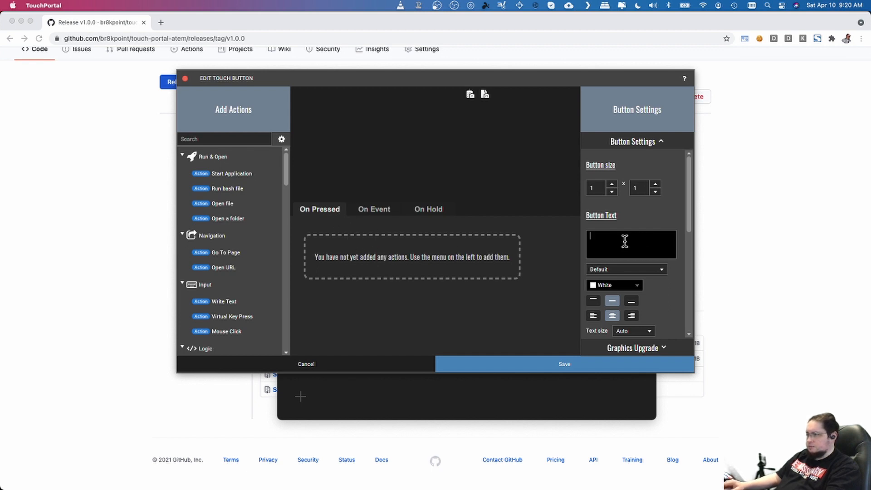
pyautogui.write('Secne 1')
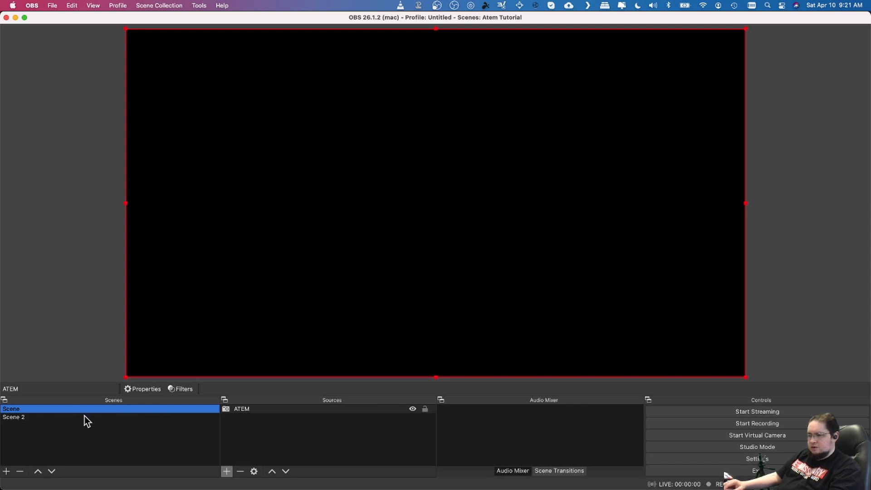
# Rename the first OBS scene to "Scene 1".
pyautogui.rightClick(50, 411)
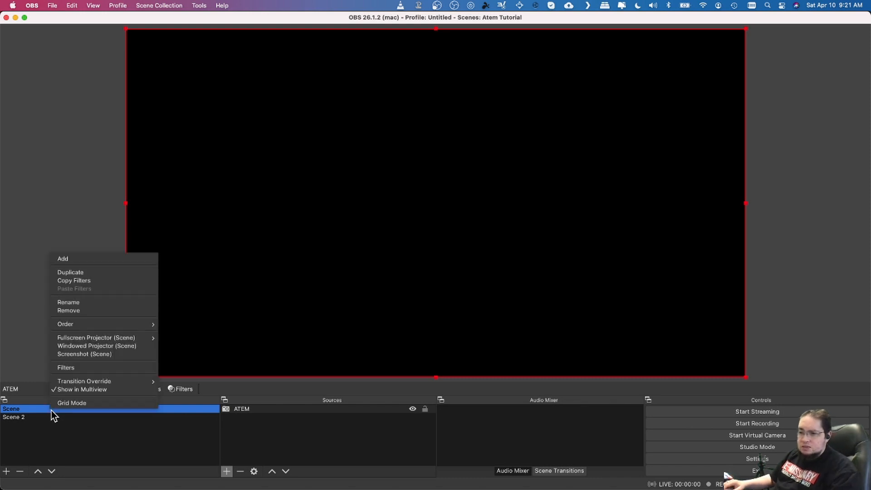
pyautogui.click(88, 303)
pyautogui.press('Right')
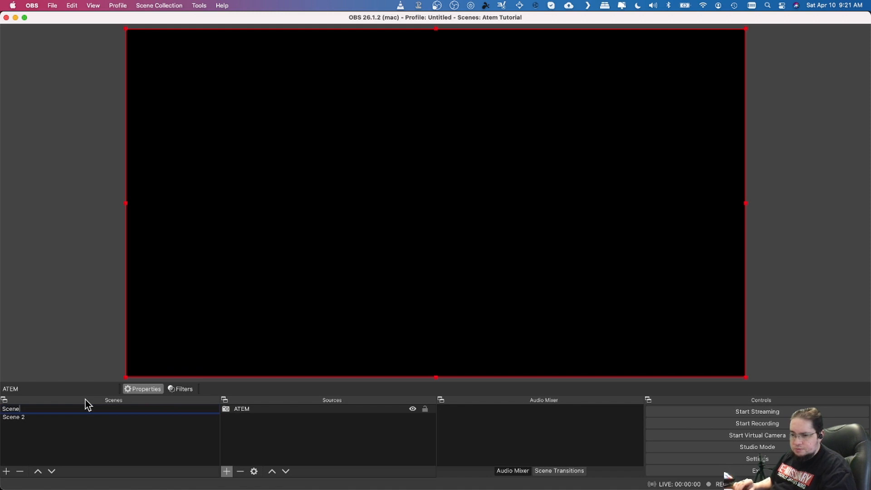
pyautogui.write('1')
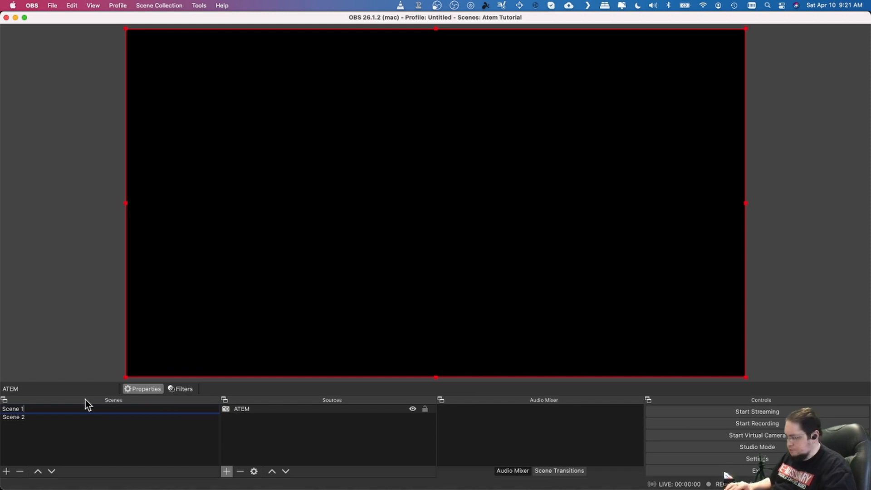
pyautogui.press('Return')
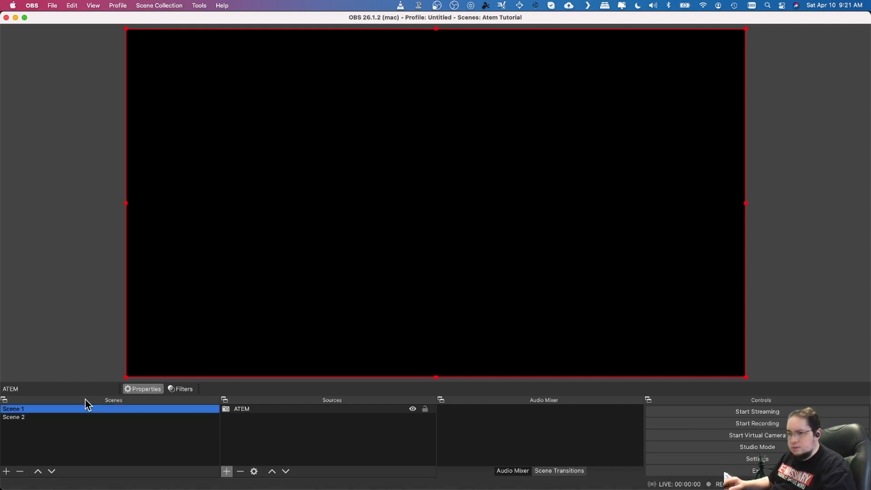
# View Scene 1 and Scene 2 in turn, and examine the ATEM source's capture properties in Scene 2.
pyautogui.click(52, 417)
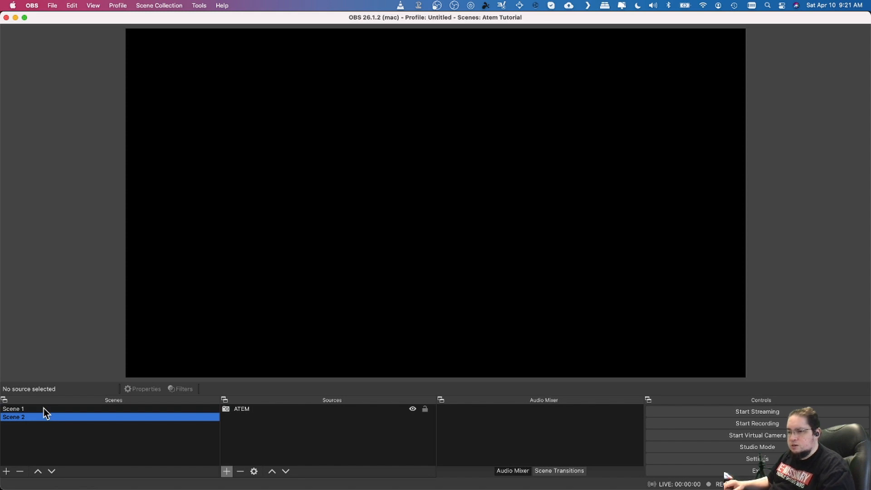
pyautogui.click(43, 408)
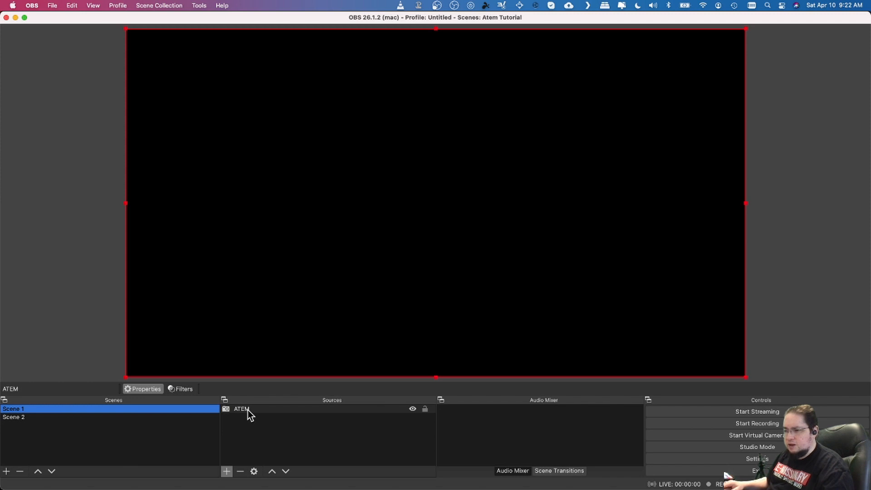
pyautogui.click(46, 419)
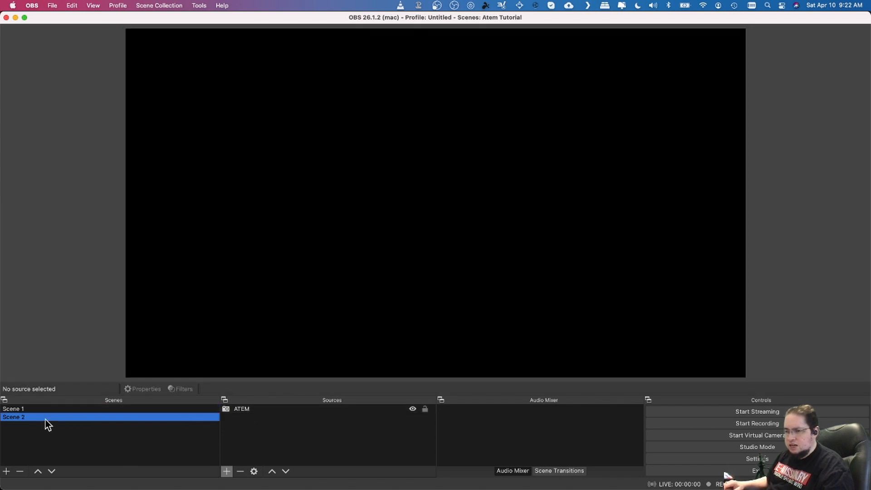
pyautogui.click(246, 409)
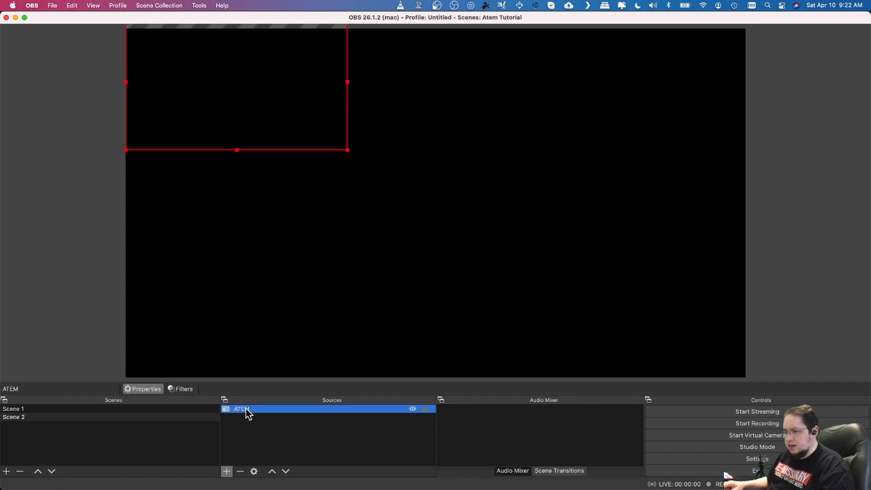
pyautogui.rightClick(254, 408)
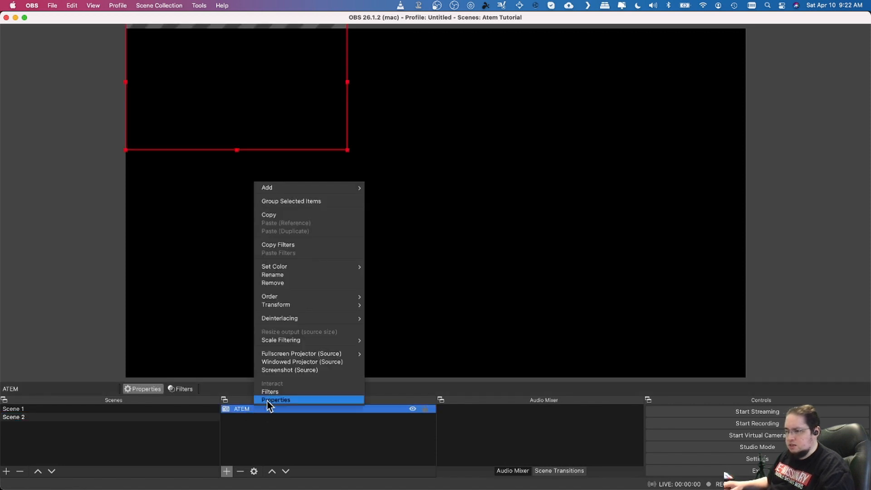
pyautogui.click(260, 401)
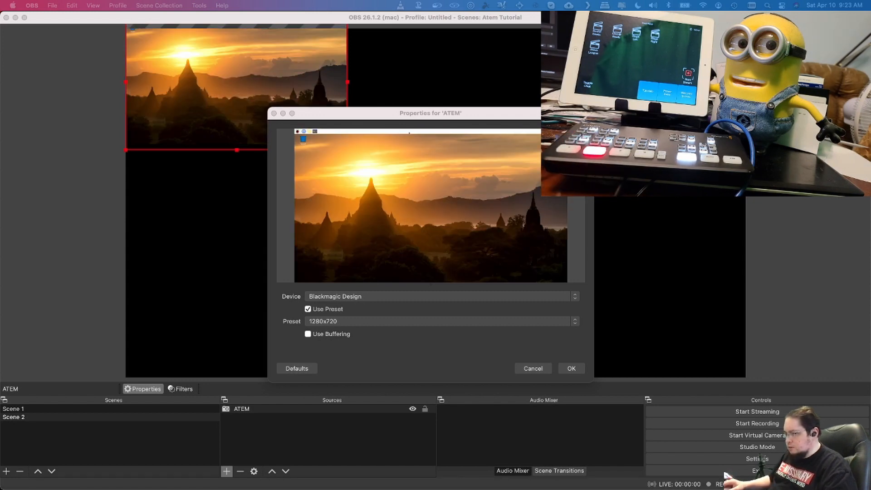
pyautogui.click(578, 369)
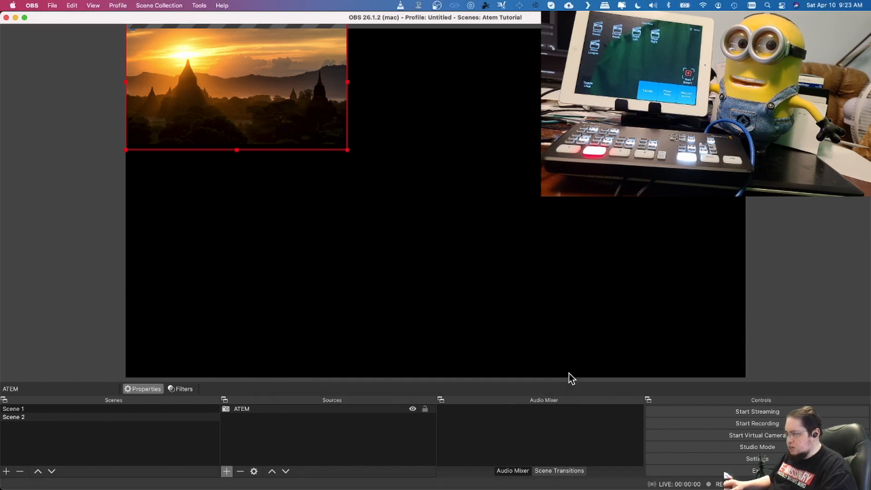
# Alternate between Scene 1 and Scene 2 to compare the size and placement of the ATEM feed.
pyautogui.click(17, 410)
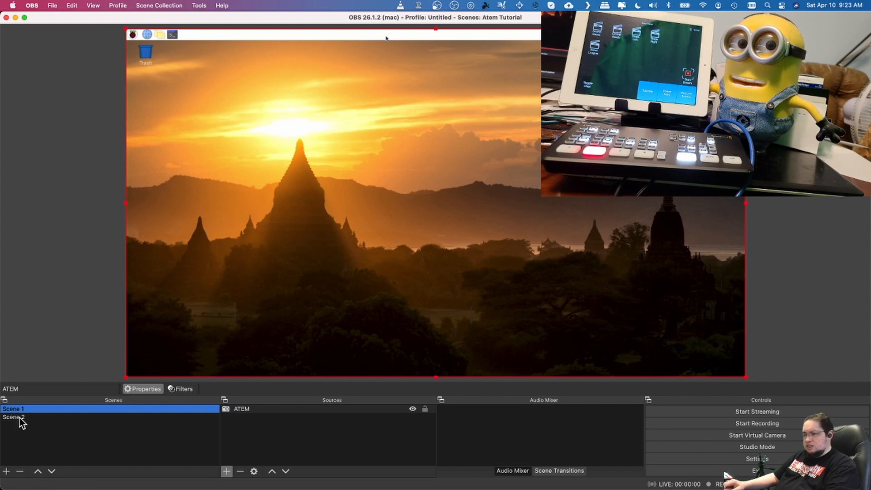
pyautogui.click(19, 417)
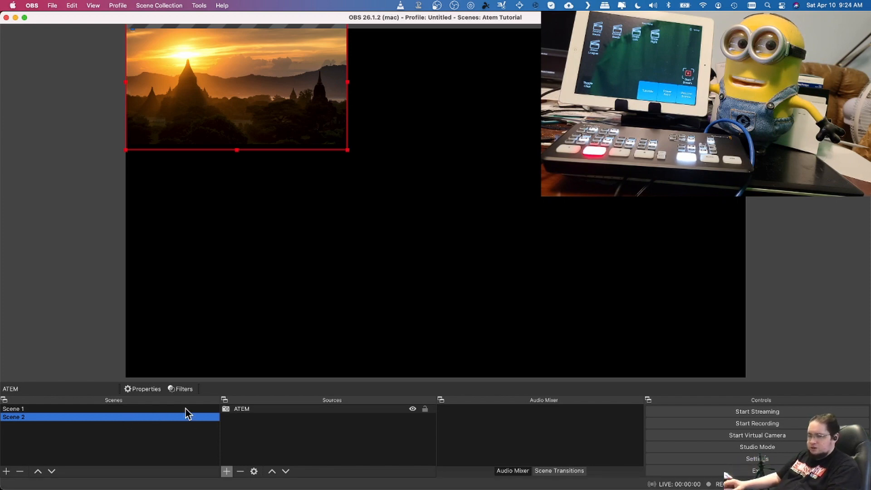
pyautogui.click(105, 410)
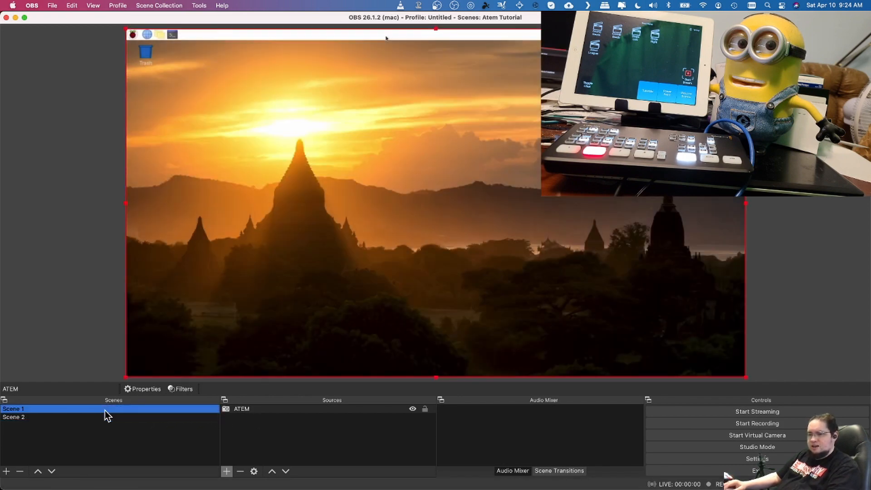
pyautogui.click(43, 417)
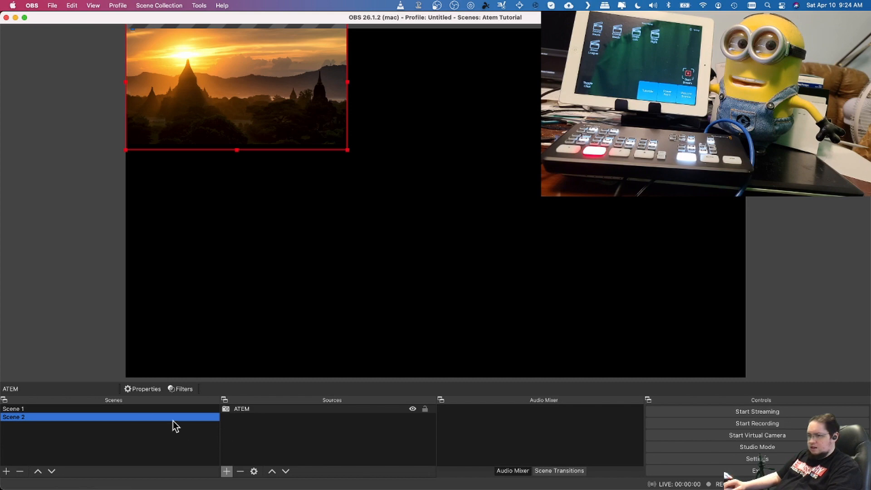
pyautogui.click(30, 409)
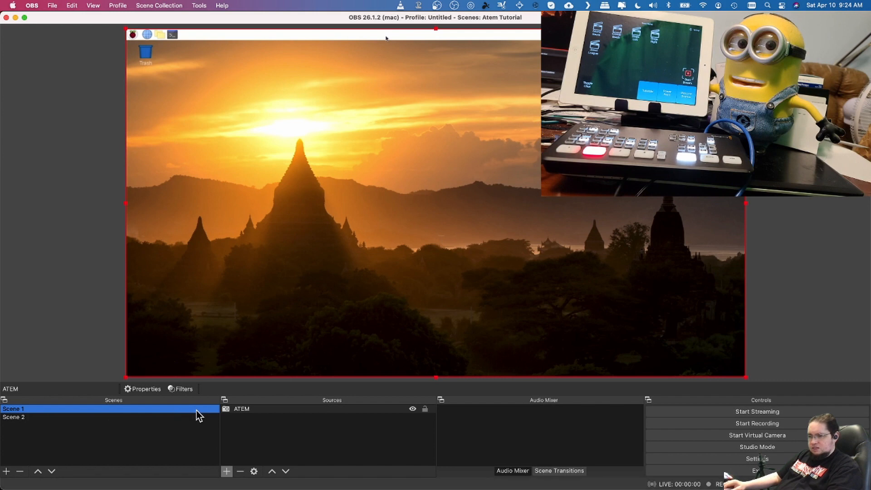
pyautogui.click(28, 418)
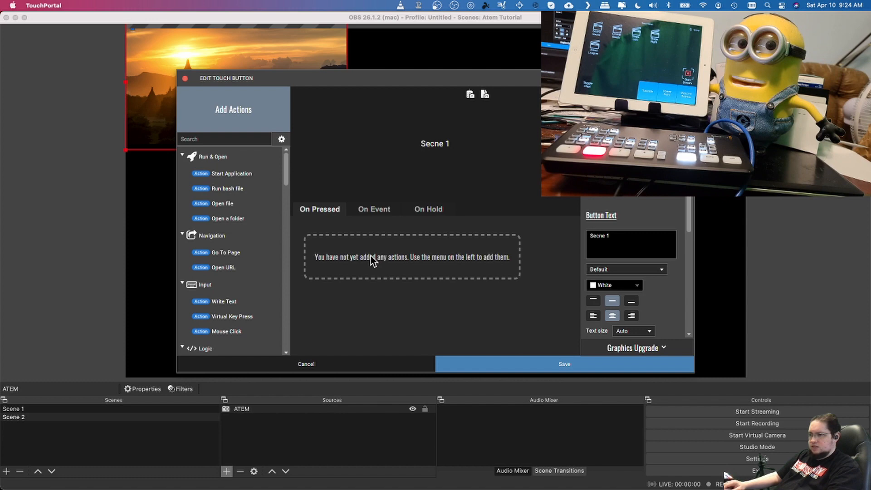
# In Touch Portal, add an ATEM Switch Source action for source 1 to the button's On Pressed actions.
pyautogui.scroll(-3, 268, 271)
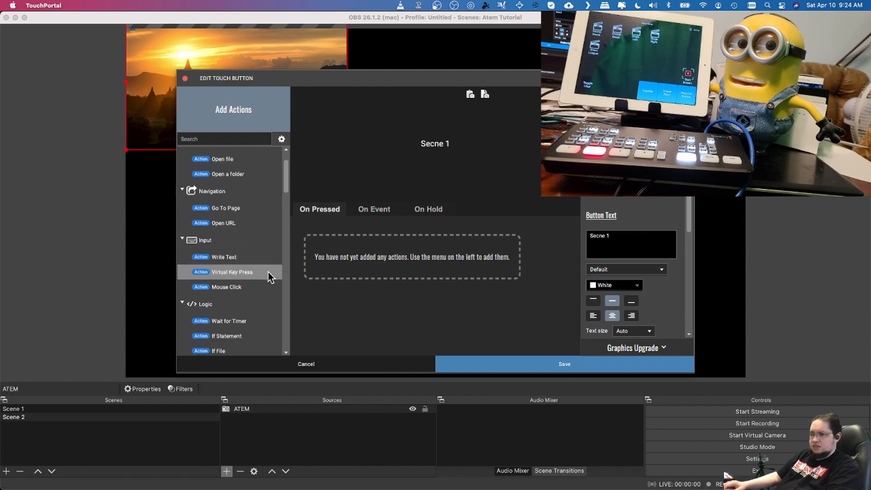
pyautogui.scroll(-15, 269, 271)
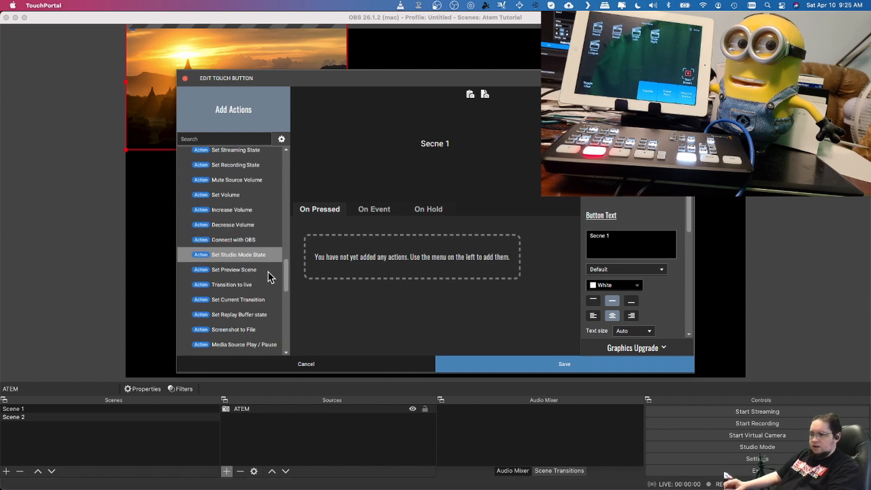
pyautogui.scroll(-9, 268, 271)
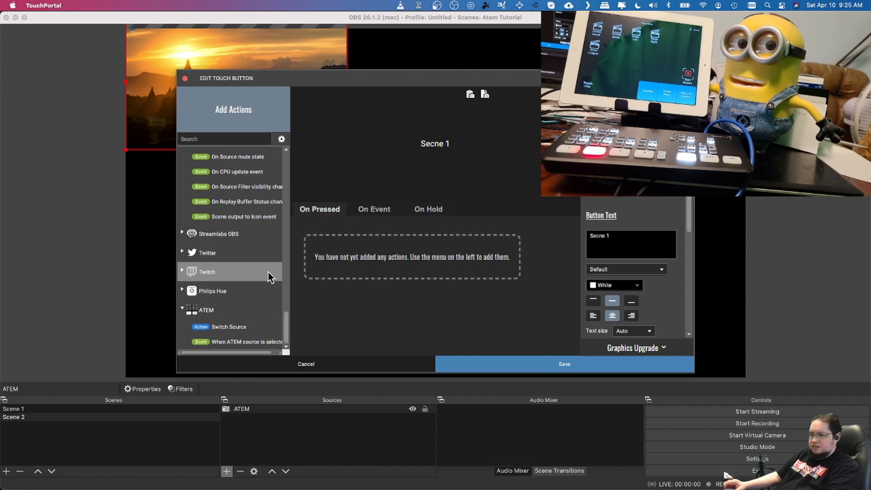
pyautogui.doubleClick(238, 328)
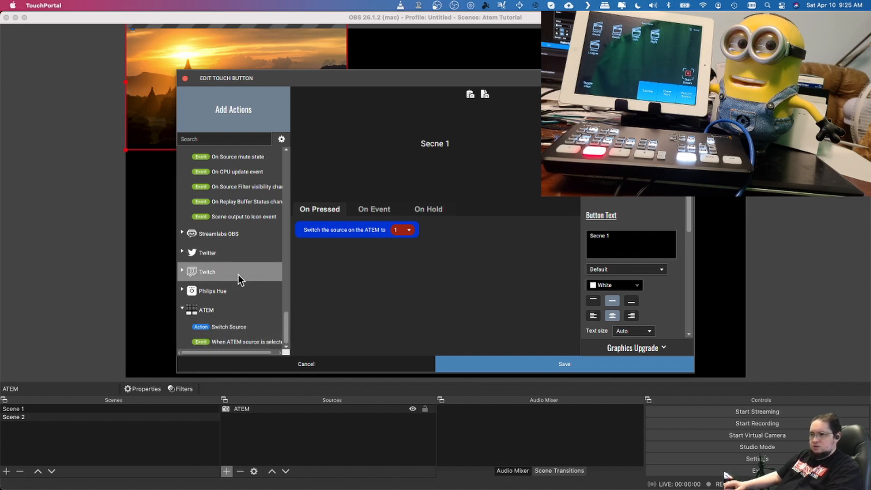
# Add an OBS Set Scene action to the button's On Pressed actions and choose Scene 1.
pyautogui.scroll(8, 238, 274)
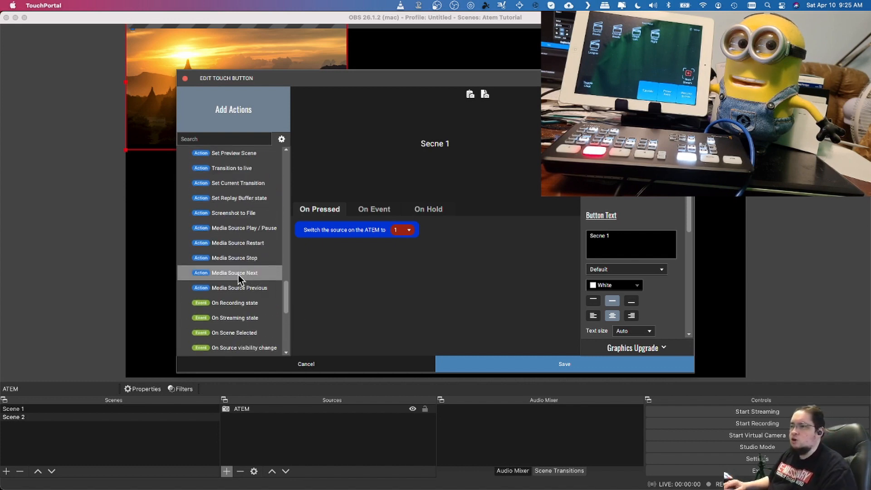
pyautogui.scroll(10, 238, 275)
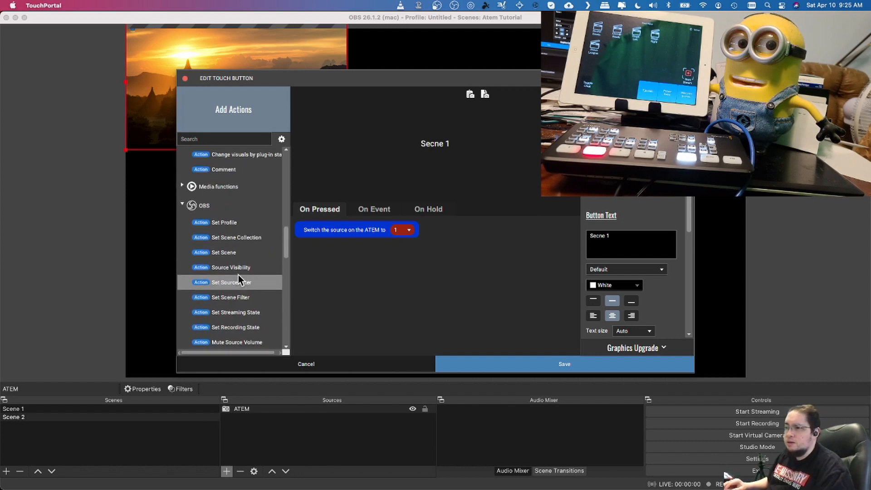
pyautogui.doubleClick(230, 251)
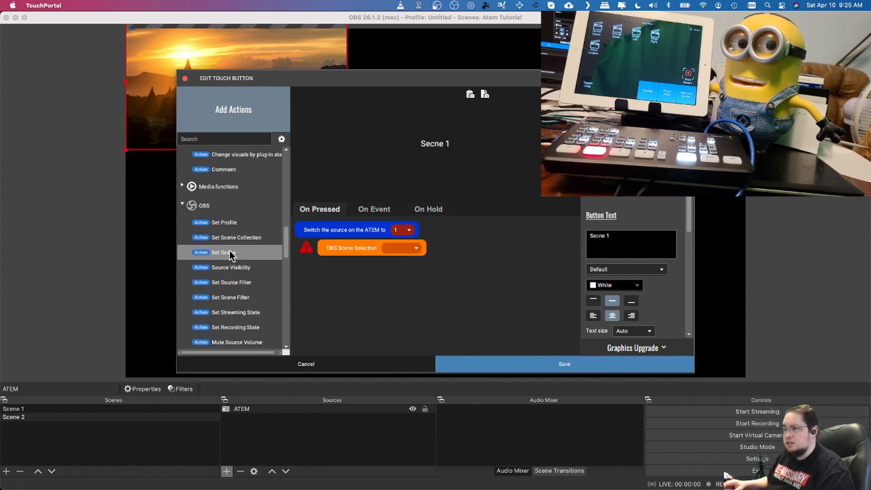
pyautogui.click(415, 248)
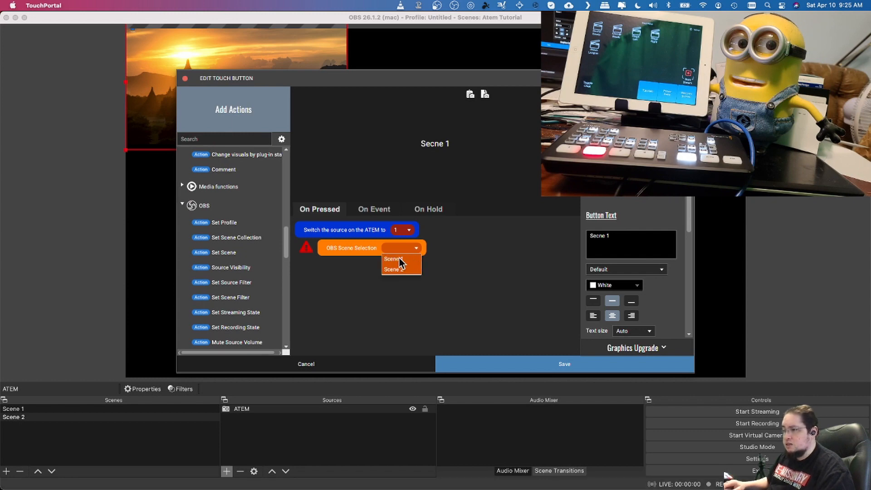
pyautogui.click(399, 260)
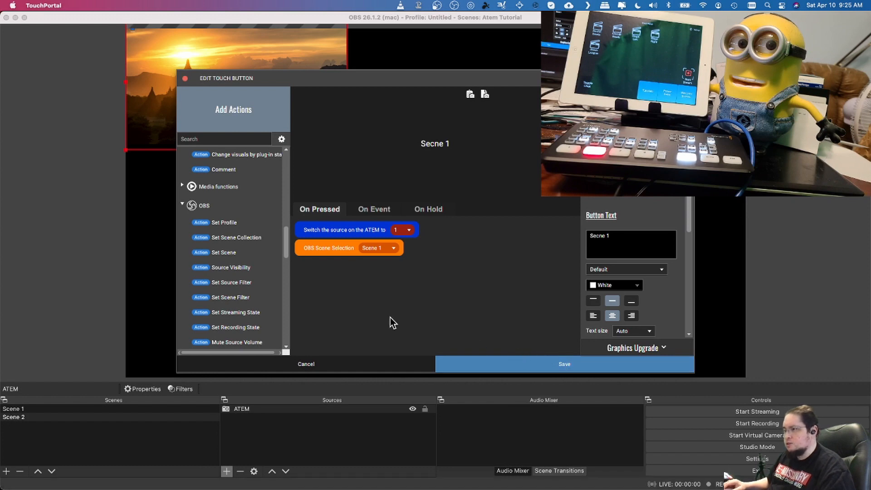
# Add the OBS On Scene Selected event to the button's On Event setup.
pyautogui.click(377, 209)
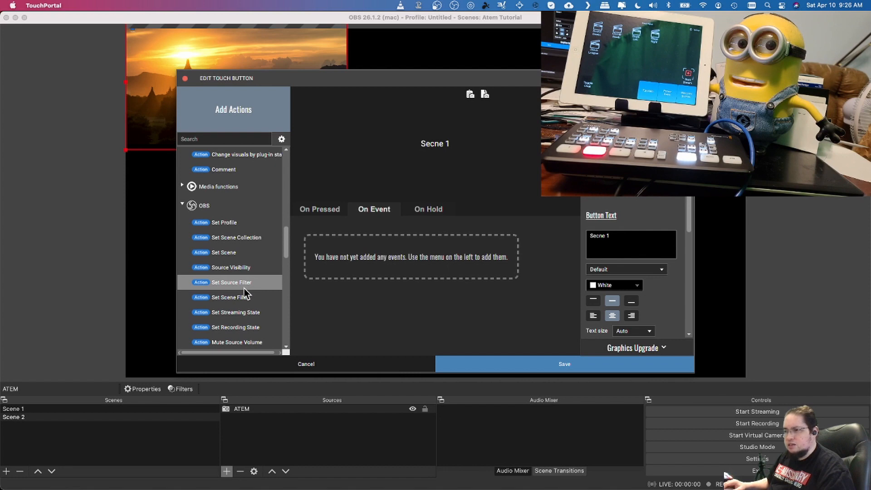
pyautogui.scroll(-5, 244, 290)
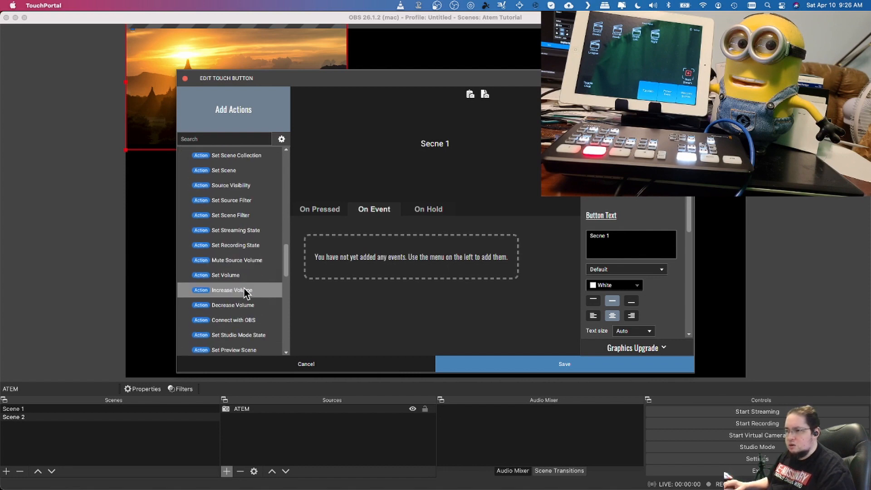
pyautogui.scroll(-15, 245, 292)
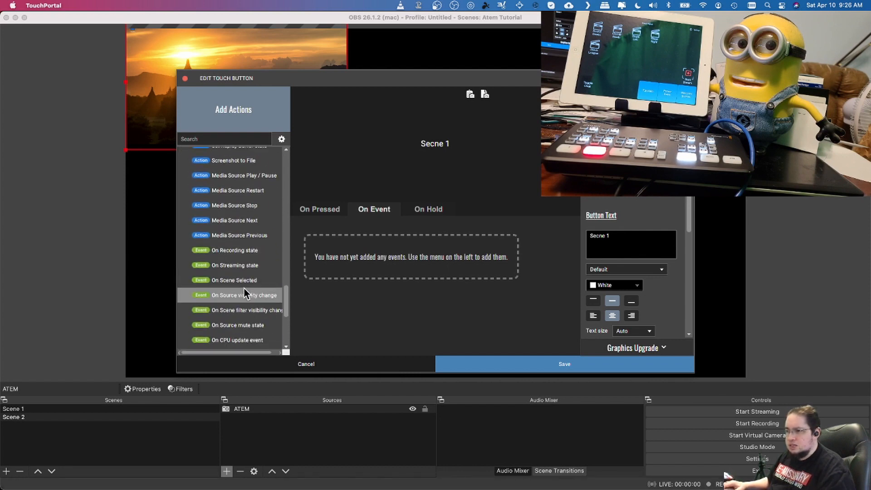
pyautogui.scroll(-1, 244, 288)
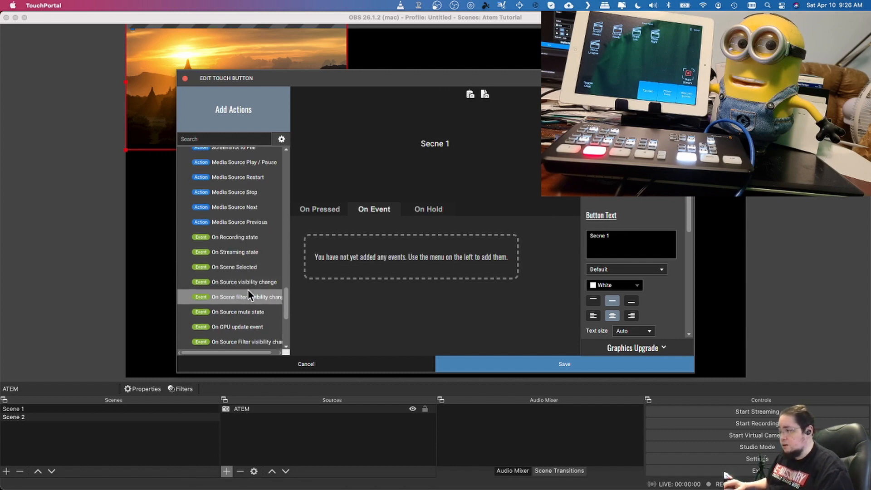
pyautogui.scroll(-2, 248, 294)
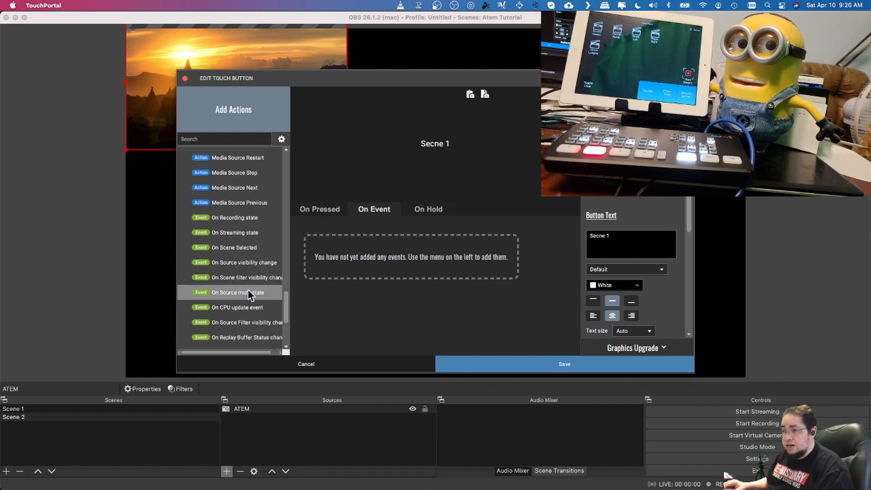
pyautogui.scroll(1, 248, 294)
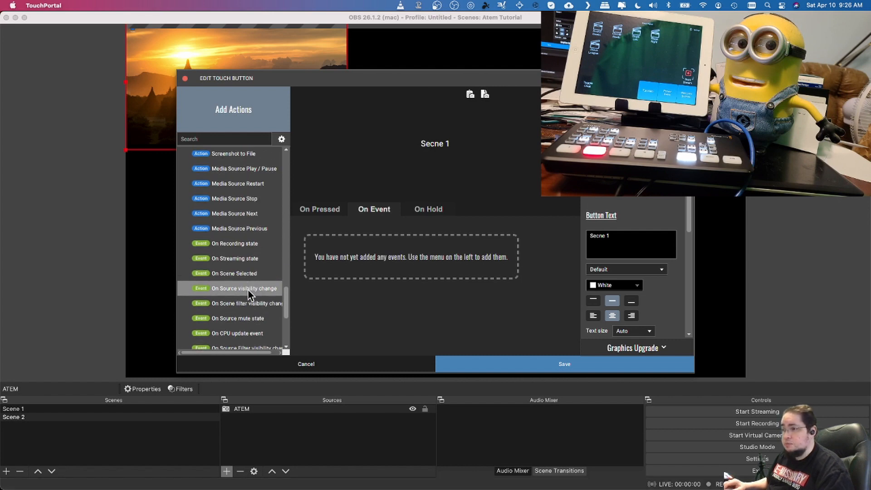
pyautogui.scroll(1, 248, 294)
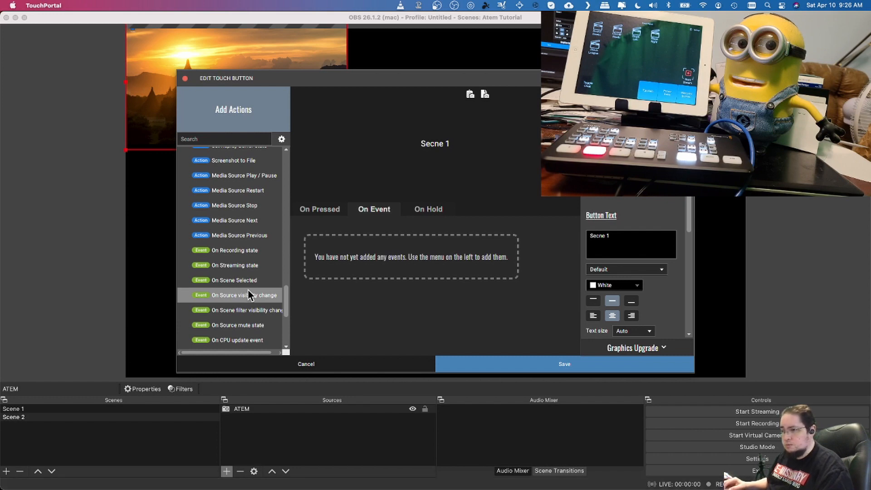
pyautogui.scroll(-1, 248, 294)
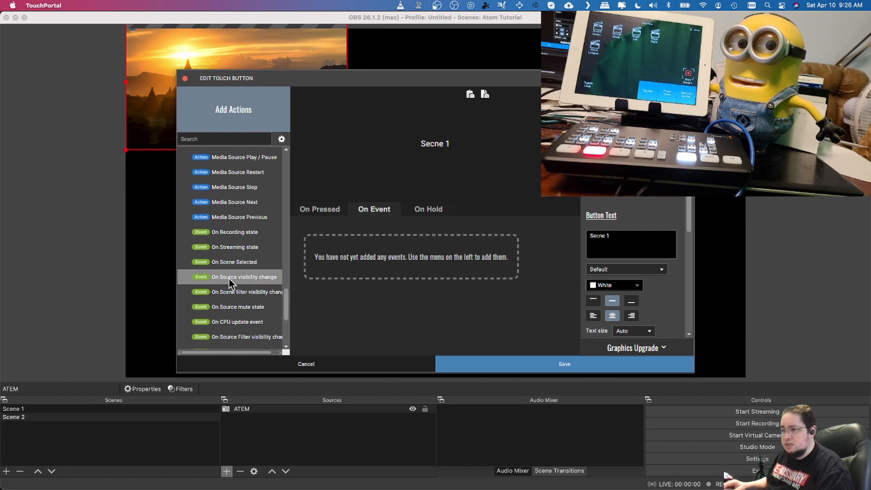
pyautogui.click(239, 261)
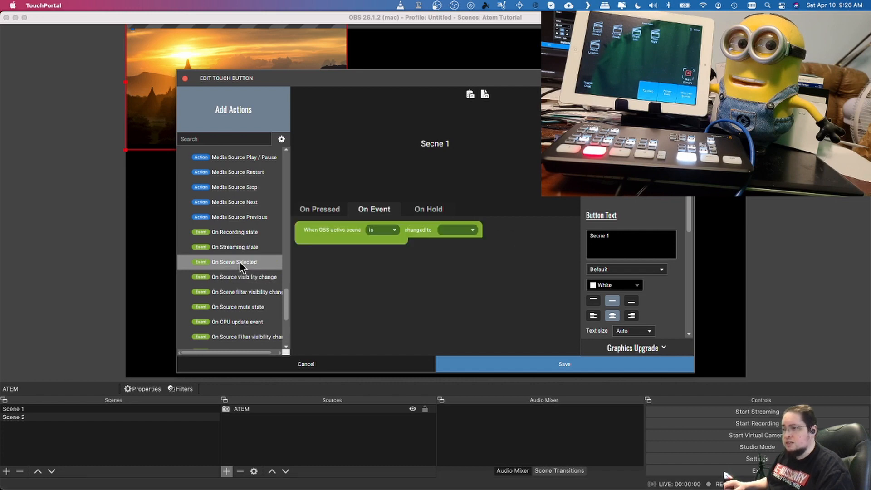
# Set the OBS scene event to trigger on Scene 1 and start a Change Button Visuals action for it.
pyautogui.click(474, 231)
pyautogui.click(459, 241)
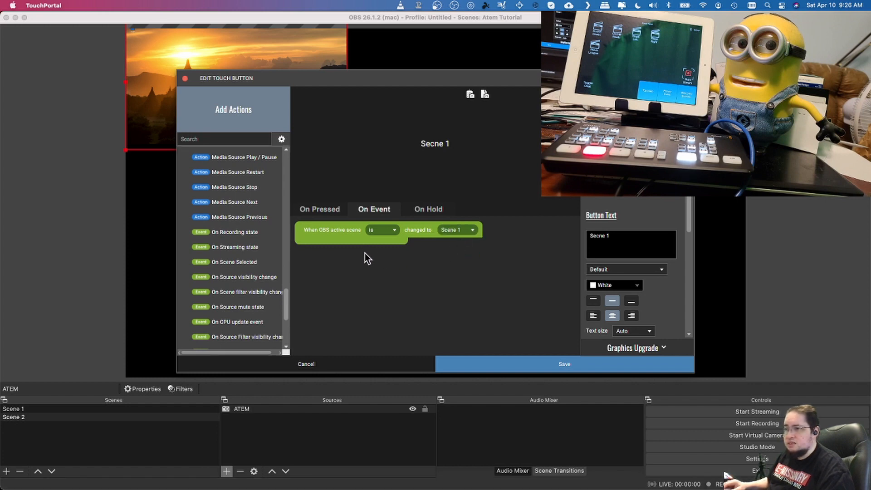
pyautogui.scroll(-5, 241, 247)
pyautogui.scroll(10, 241, 247)
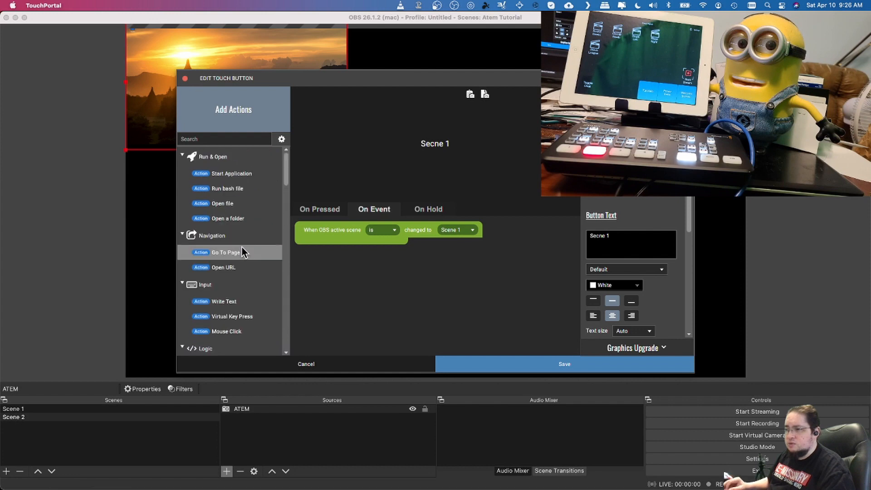
pyautogui.scroll(-5, 244, 261)
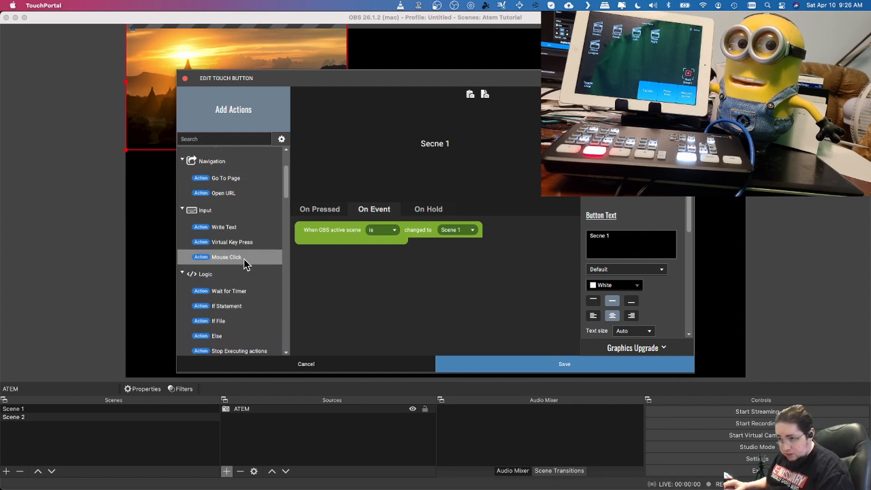
pyautogui.scroll(-2, 245, 261)
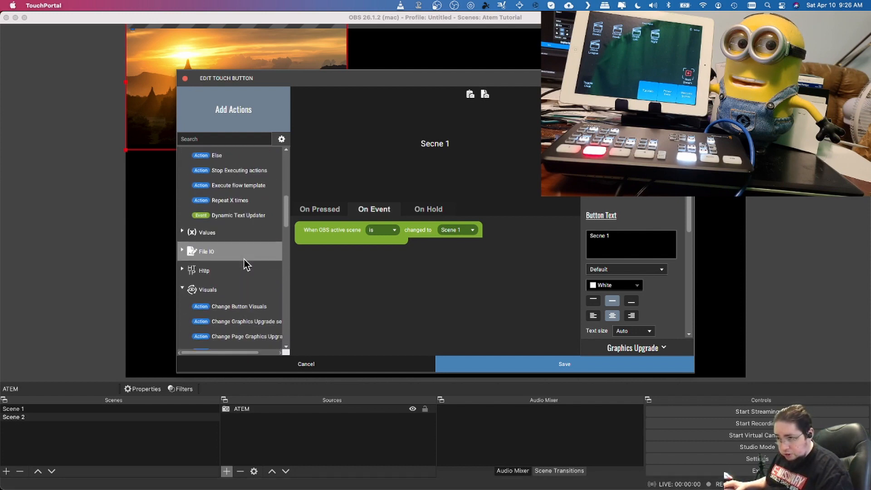
pyautogui.scroll(-2, 244, 259)
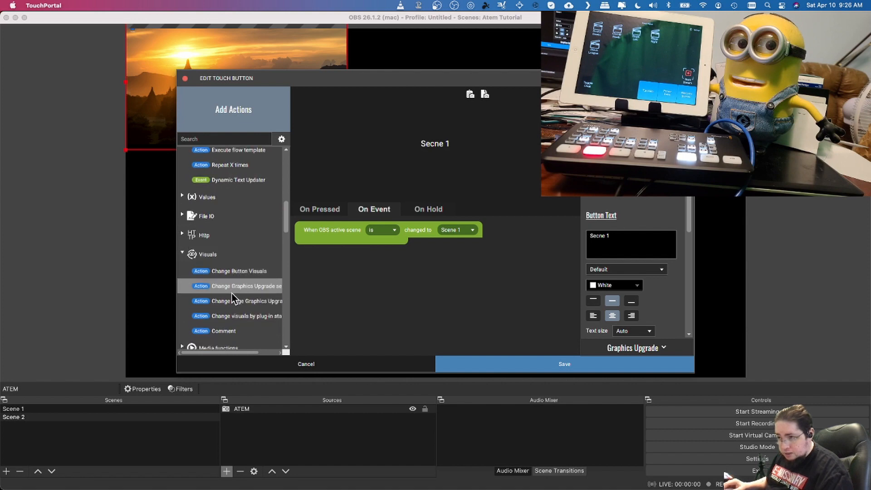
pyautogui.doubleClick(245, 273)
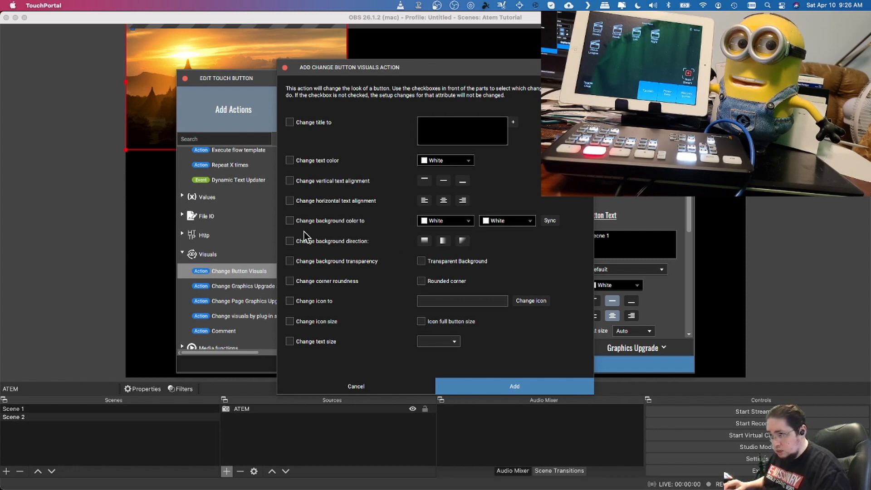
# Enable the background color change, set both background colors to #8099ff, and add the action to the Scene 1 event.
pyautogui.click(289, 222)
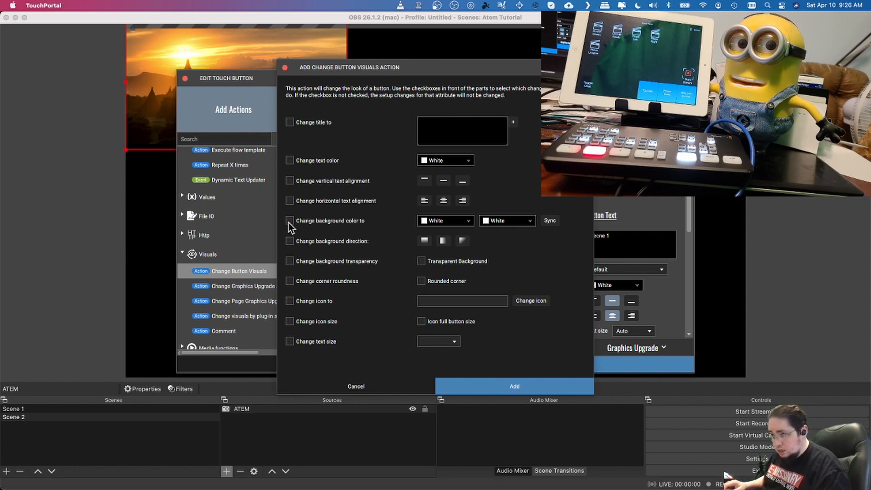
pyautogui.click(467, 221)
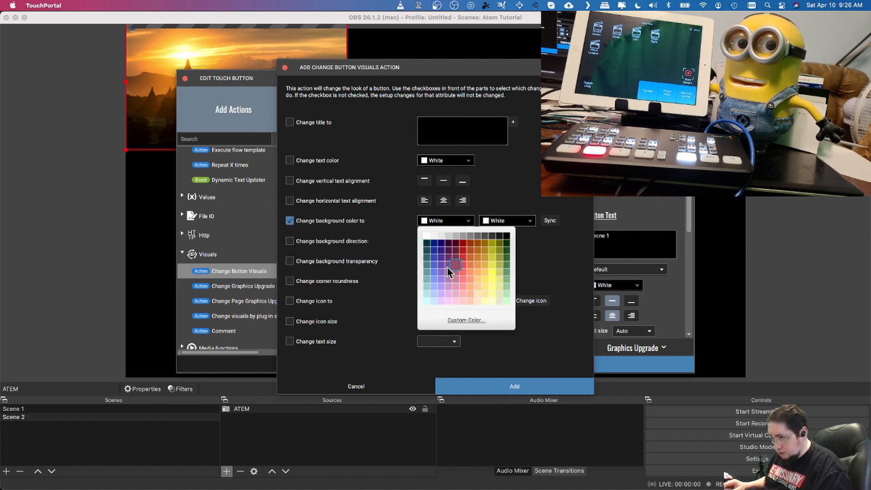
pyautogui.click(434, 279)
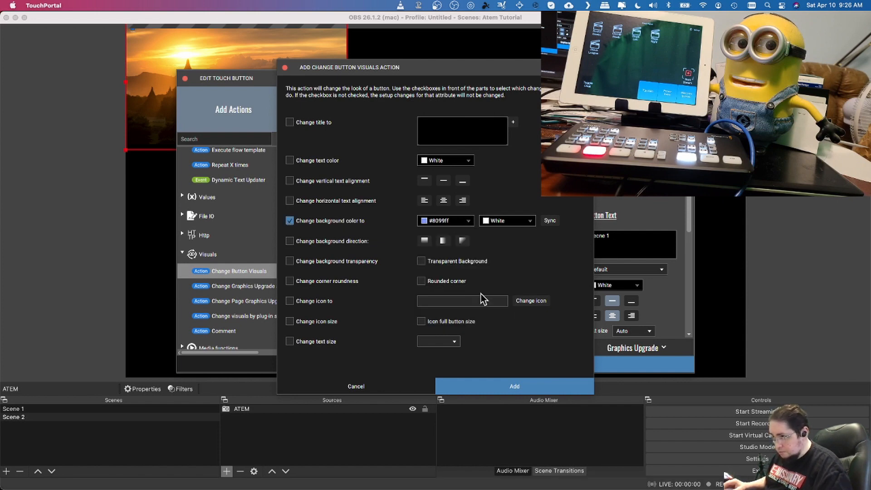
pyautogui.click(550, 221)
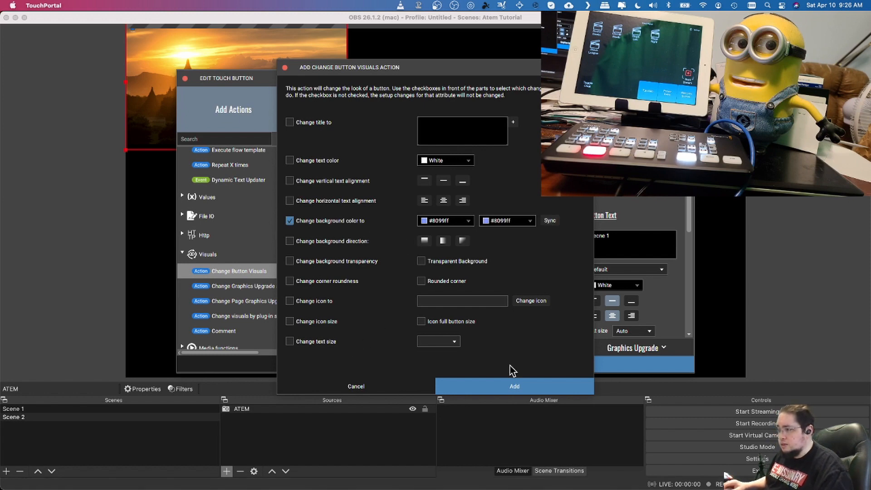
pyautogui.click(519, 387)
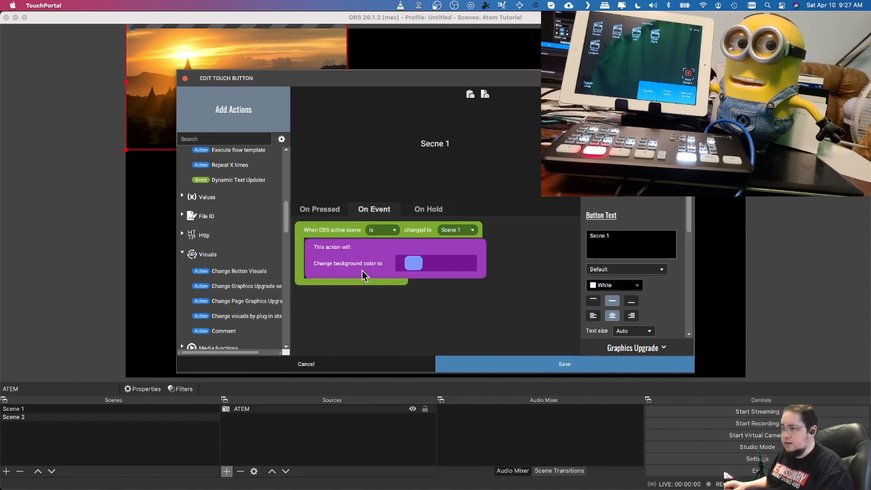
# Add a second OBS On Scene Selected event that triggers when the active scene is not changed to Scene 1.
pyautogui.scroll(-5, 234, 239)
pyautogui.scroll(-8, 233, 238)
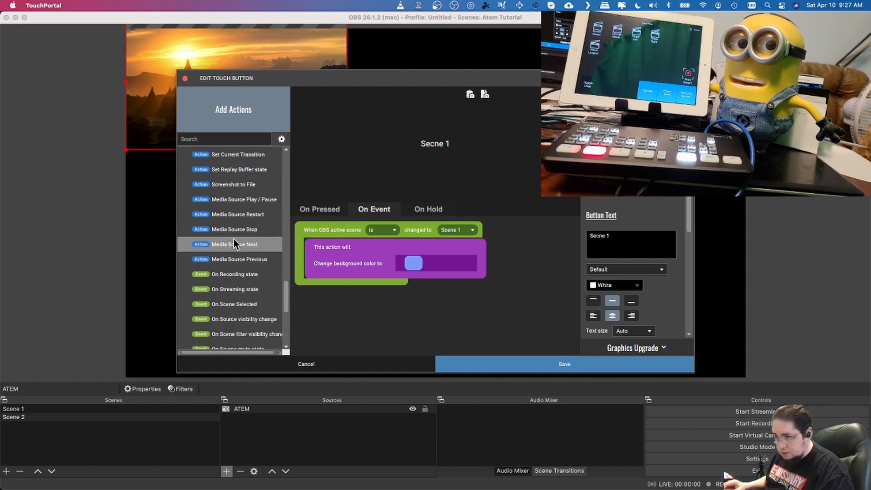
pyautogui.scroll(-1, 253, 277)
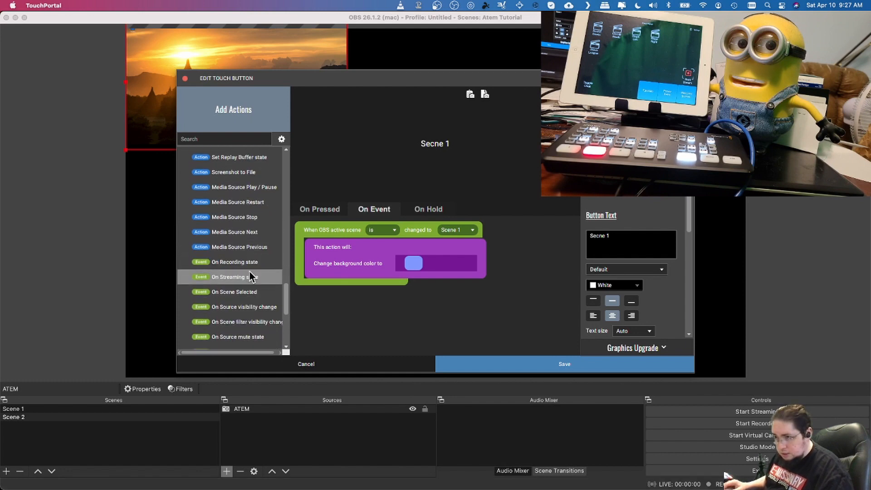
pyautogui.doubleClick(257, 287)
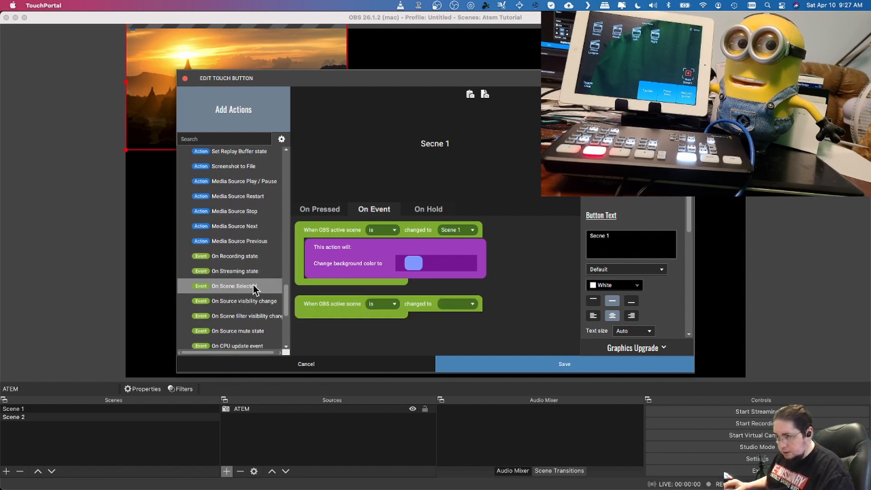
pyautogui.click(395, 304)
pyautogui.click(383, 323)
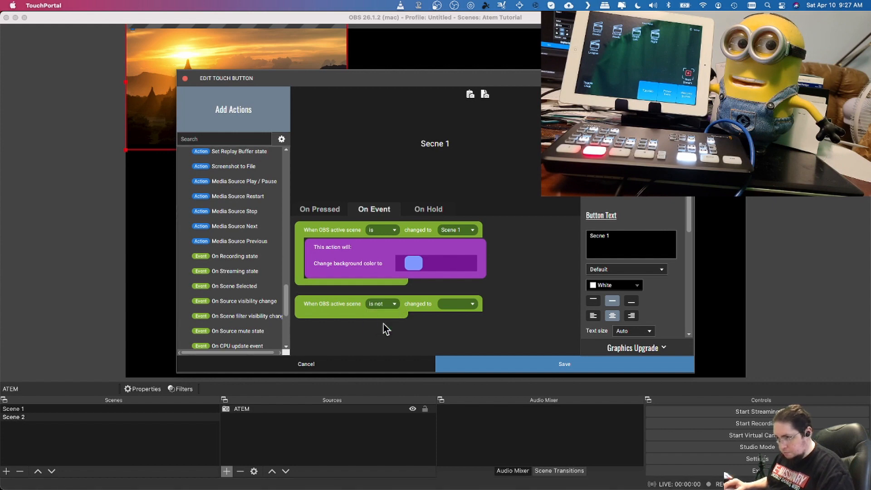
pyautogui.click(471, 303)
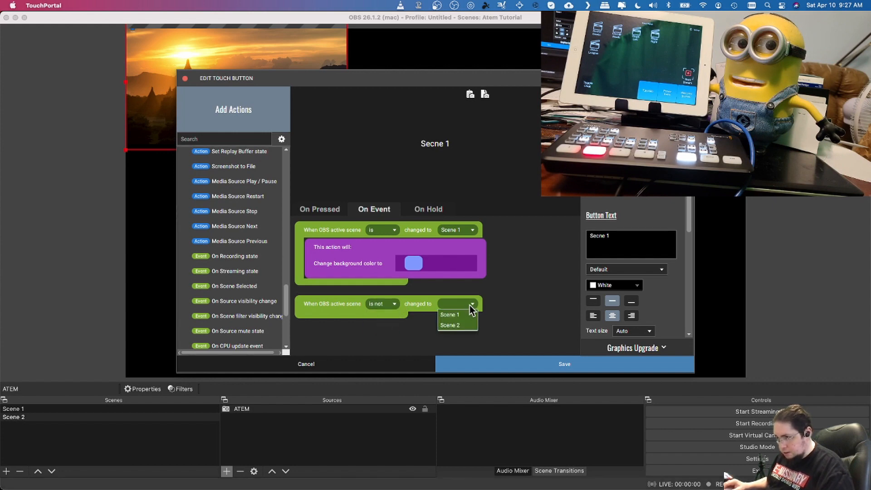
pyautogui.click(467, 315)
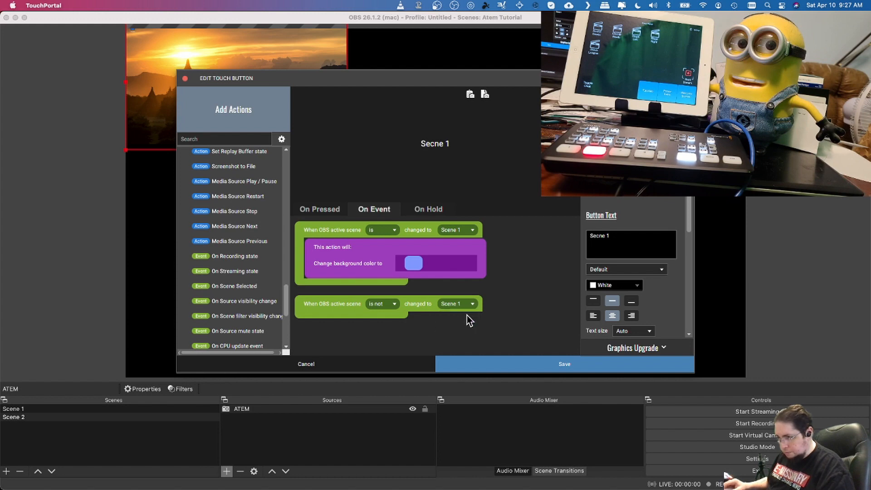
# Add a Change Button Visuals action with Transparent Background enabled to the "is not" Scene 1 event.
pyautogui.scroll(15, 243, 205)
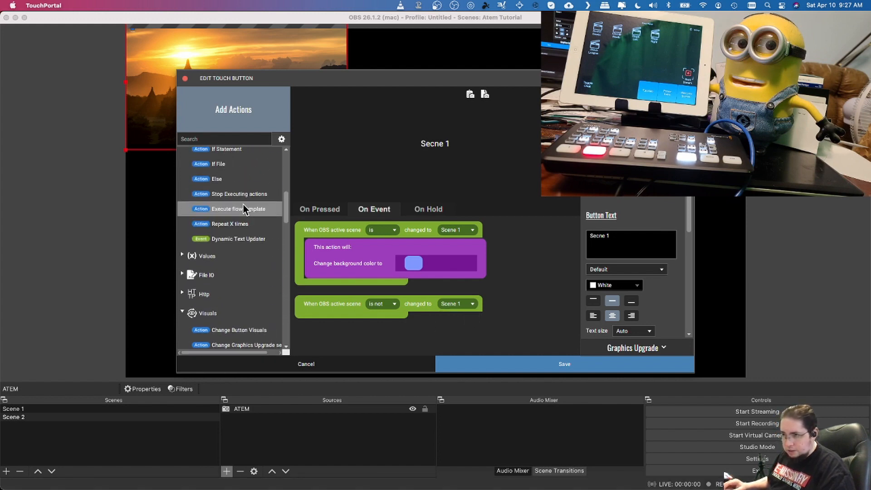
pyautogui.scroll(10, 243, 205)
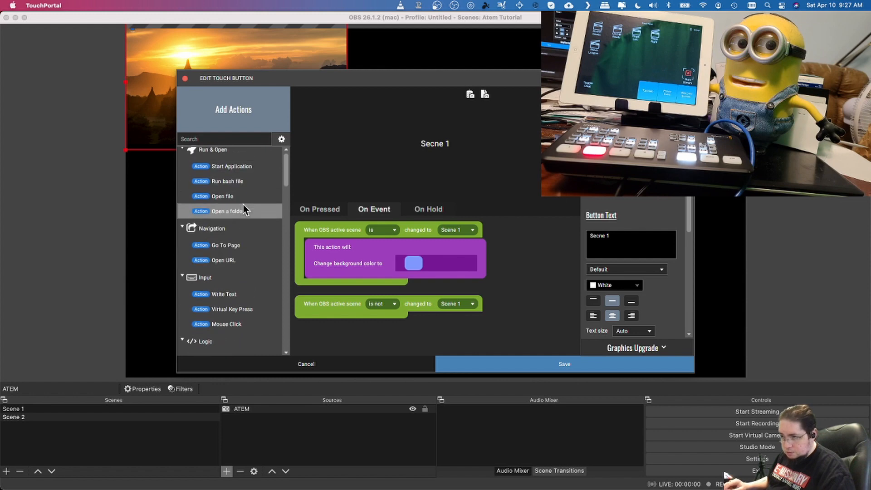
pyautogui.scroll(3, 243, 208)
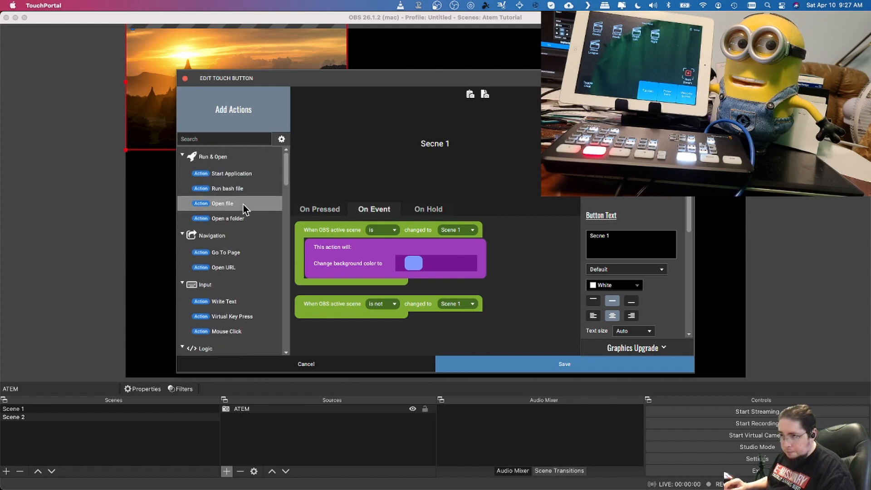
pyautogui.scroll(-10, 243, 209)
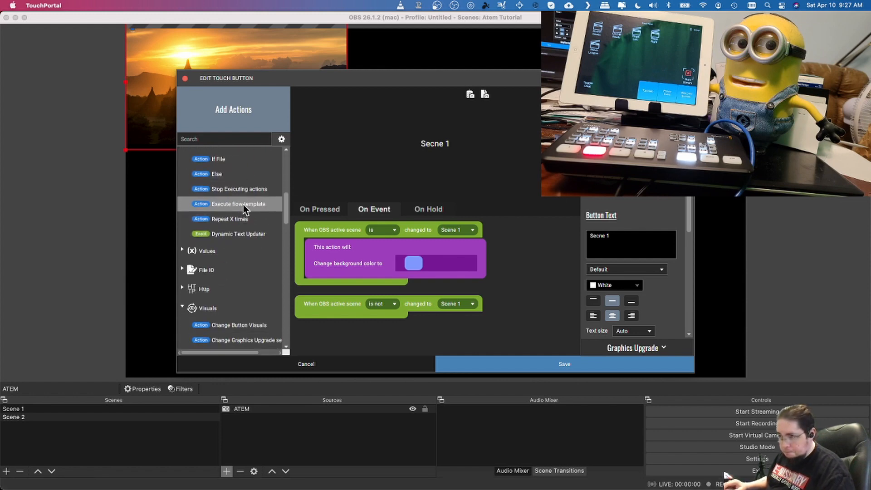
pyautogui.scroll(-1, 243, 208)
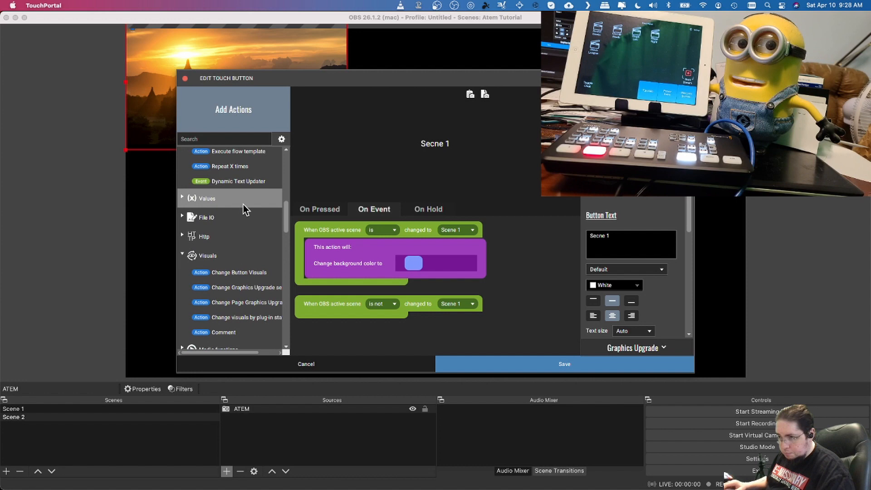
pyautogui.doubleClick(243, 274)
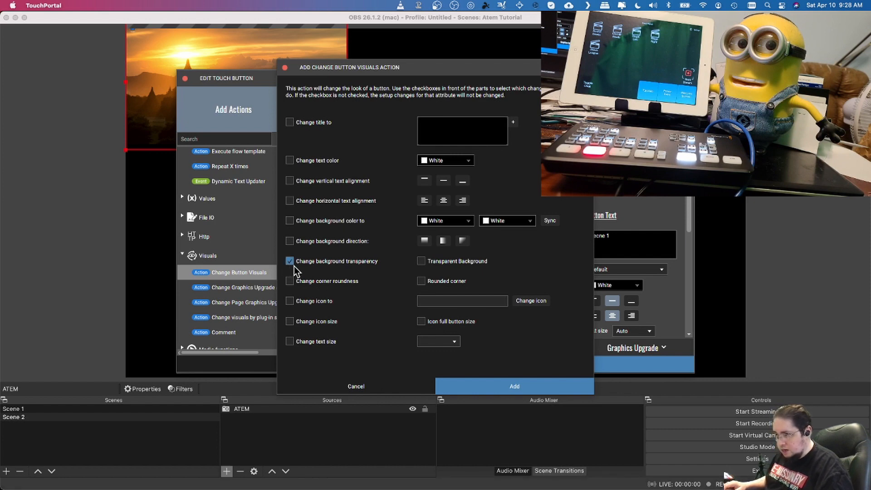
pyautogui.click(422, 261)
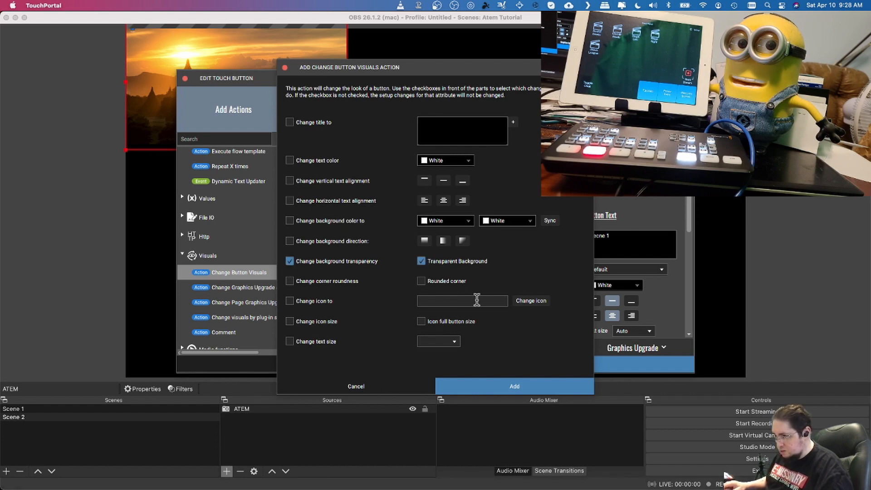
pyautogui.click(517, 387)
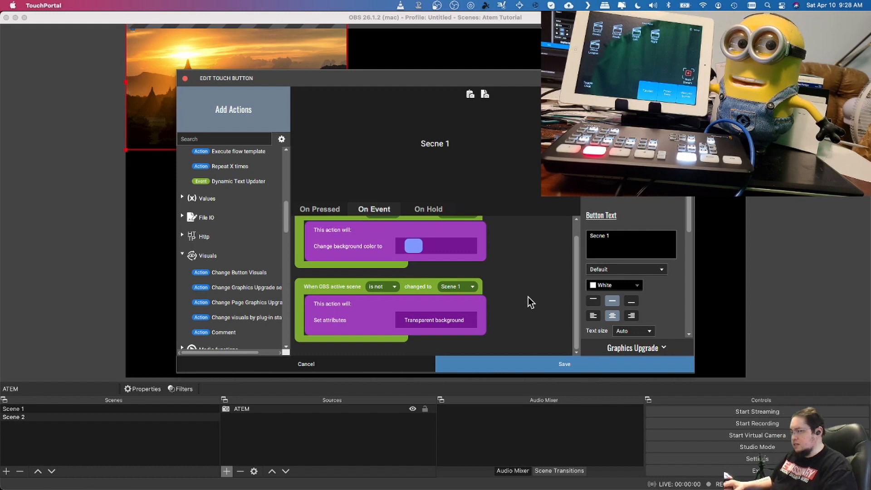
# Add the When ATEM source is selected event below the two OBS scene events and set its source to 1.
pyautogui.scroll(1, 528, 297)
pyautogui.scroll(2, 528, 297)
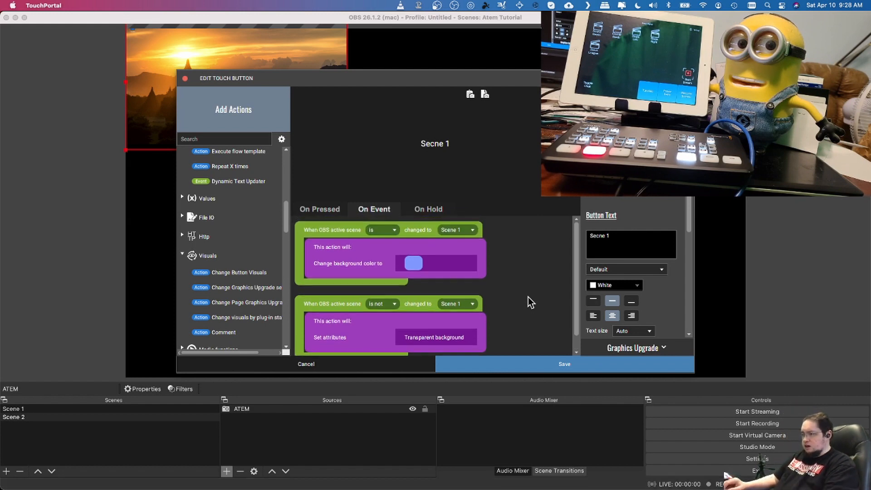
pyautogui.scroll(-2, 528, 297)
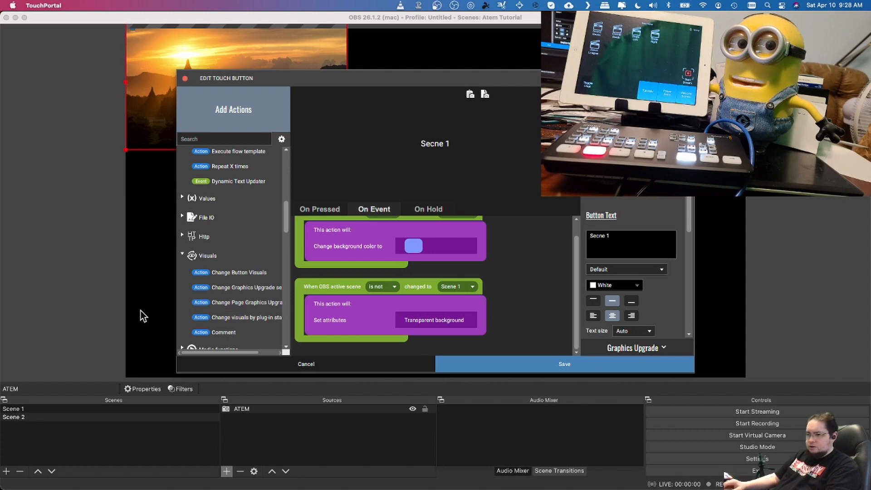
pyautogui.scroll(-15, 245, 323)
pyautogui.scroll(-4, 244, 322)
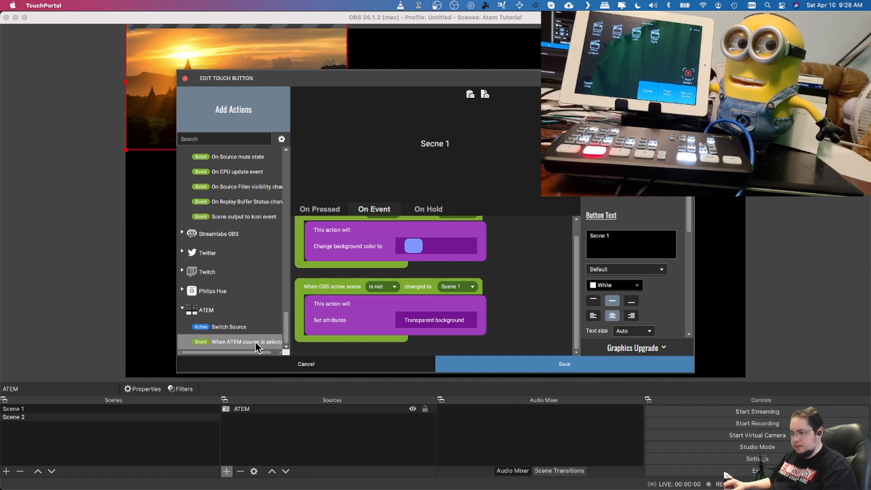
pyautogui.moveTo(255, 342); pyautogui.dragTo(407, 306)
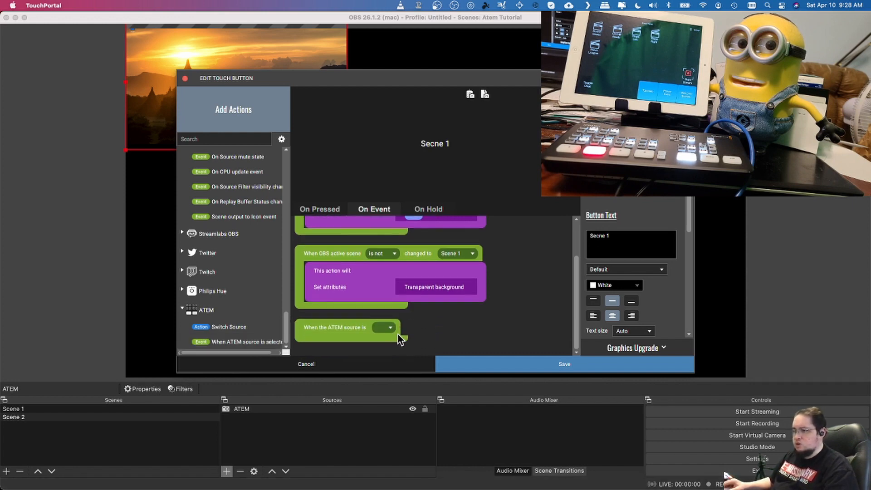
pyautogui.click(392, 328)
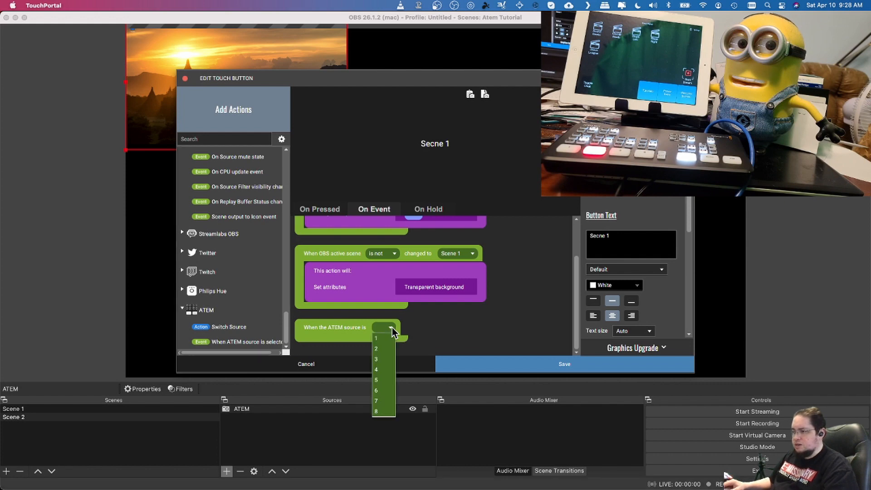
pyautogui.click(382, 338)
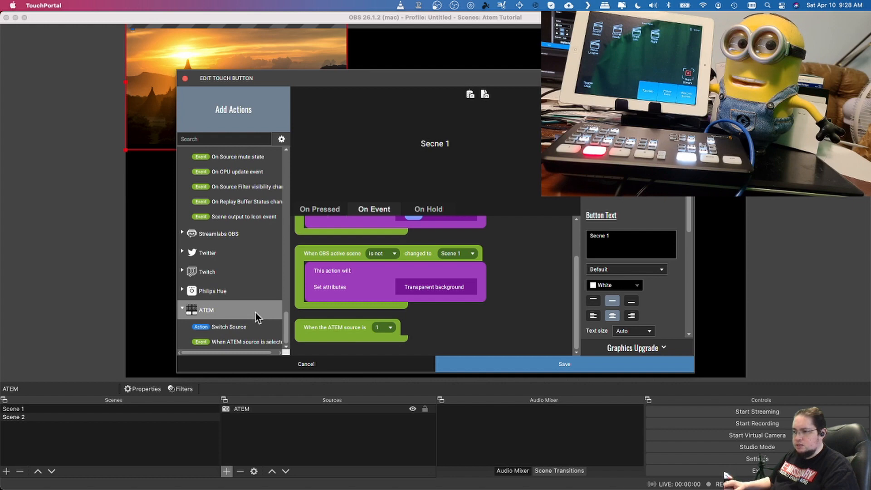
# Add an OBS Set Scene action for Scene 1 to the ATEM source 1 event and save the button.
pyautogui.scroll(3, 249, 311)
pyautogui.scroll(10, 249, 311)
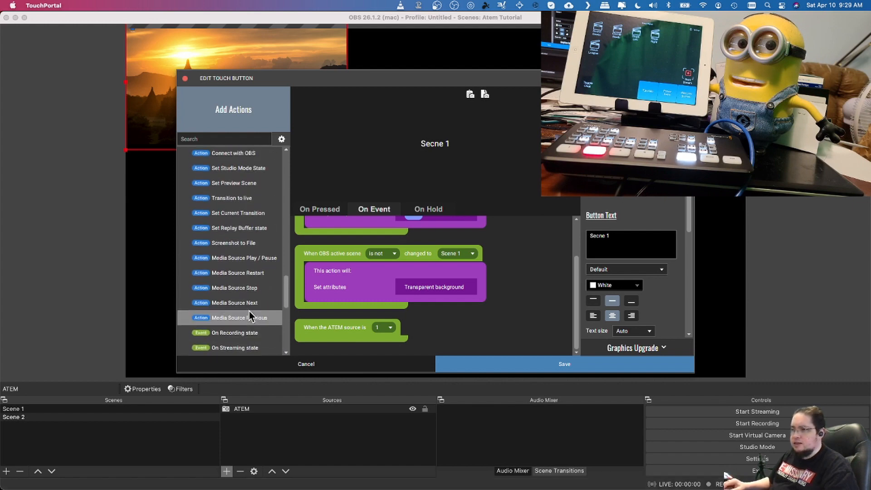
pyautogui.scroll(9, 249, 311)
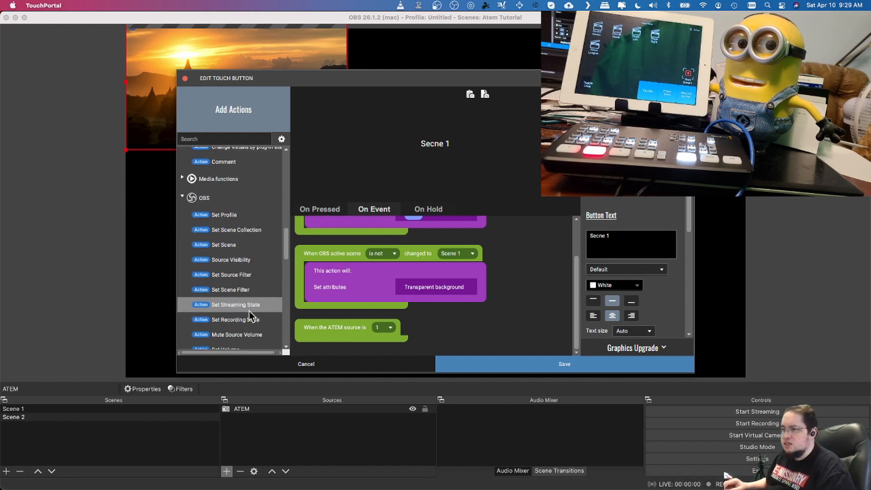
pyautogui.scroll(-2, 251, 314)
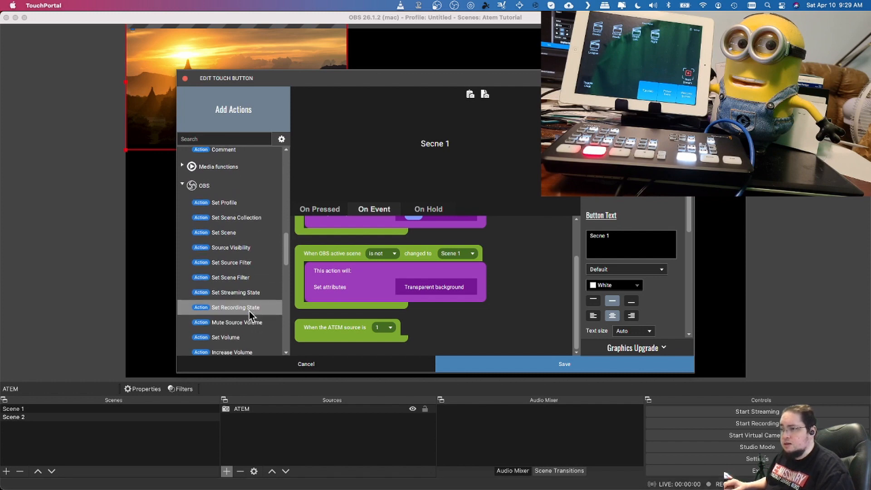
pyautogui.scroll(-1, 249, 311)
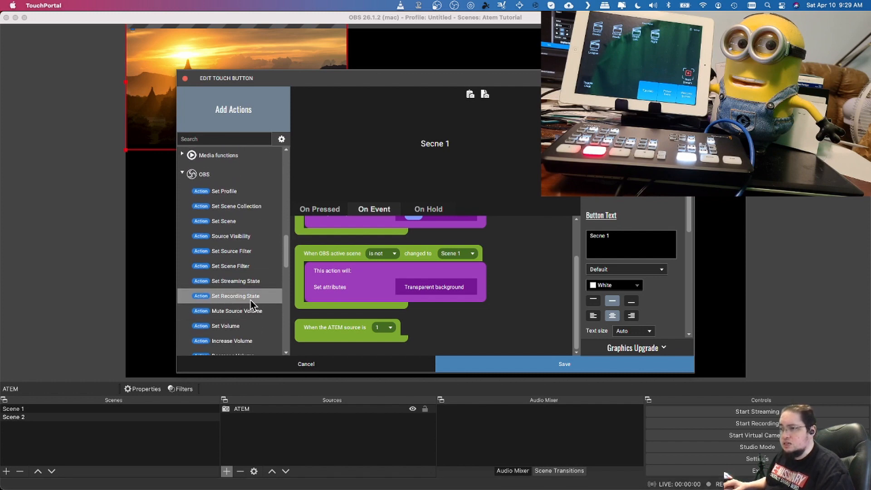
pyautogui.doubleClick(226, 221)
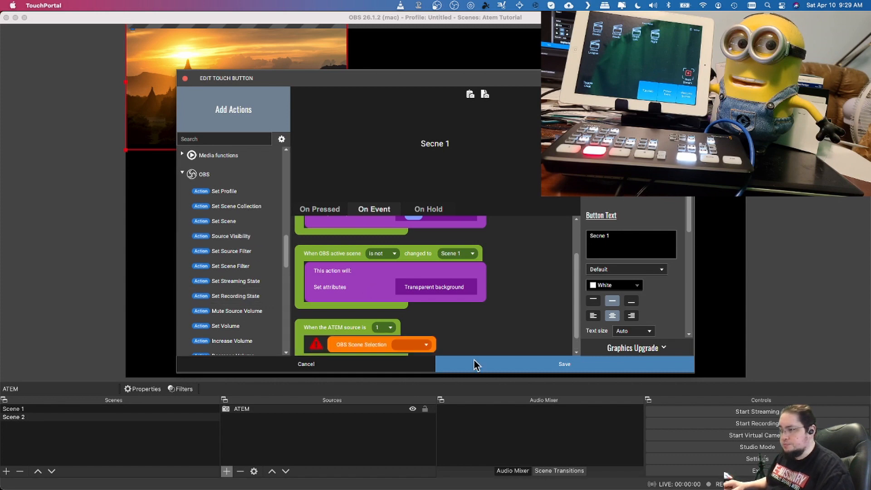
pyautogui.click(427, 345)
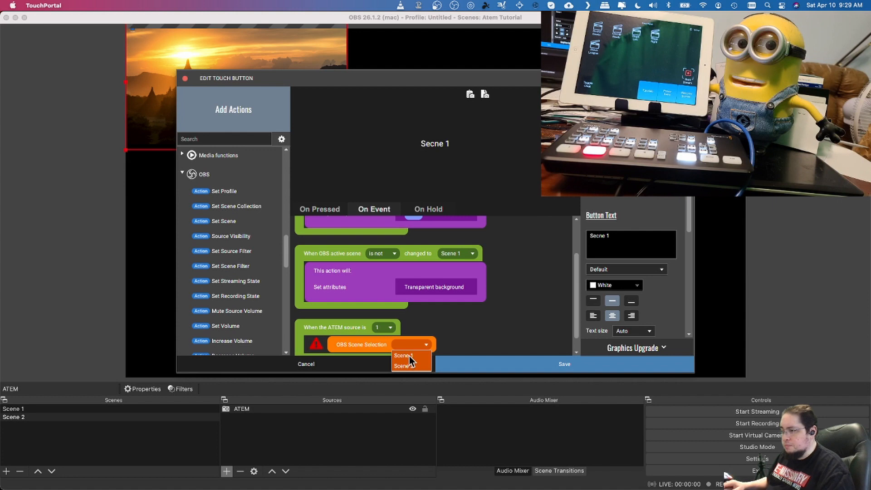
pyautogui.click(409, 356)
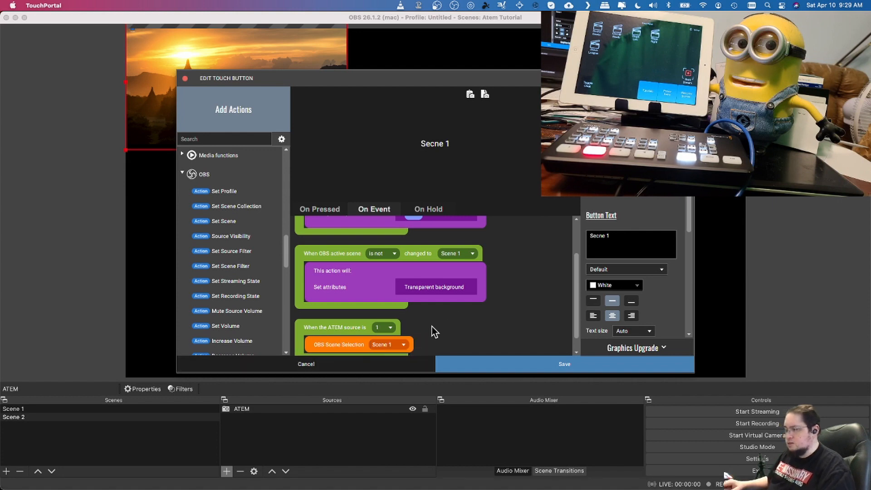
pyautogui.scroll(-2, 453, 325)
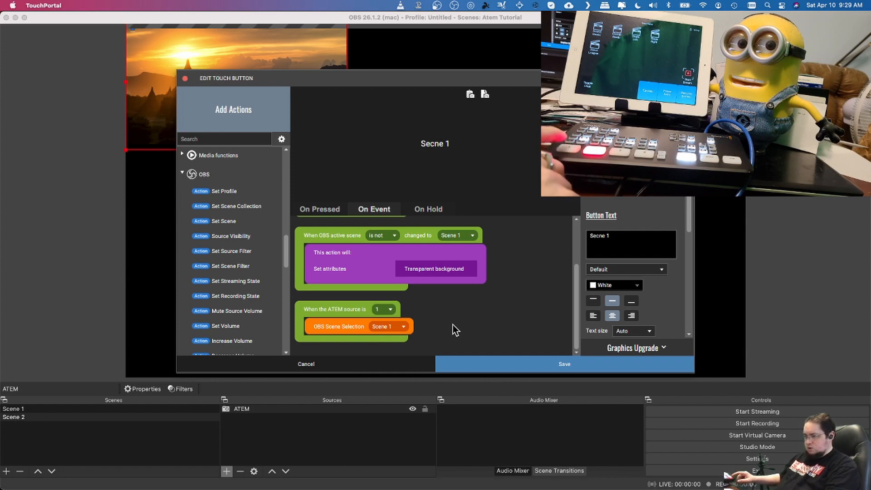
pyautogui.click(568, 364)
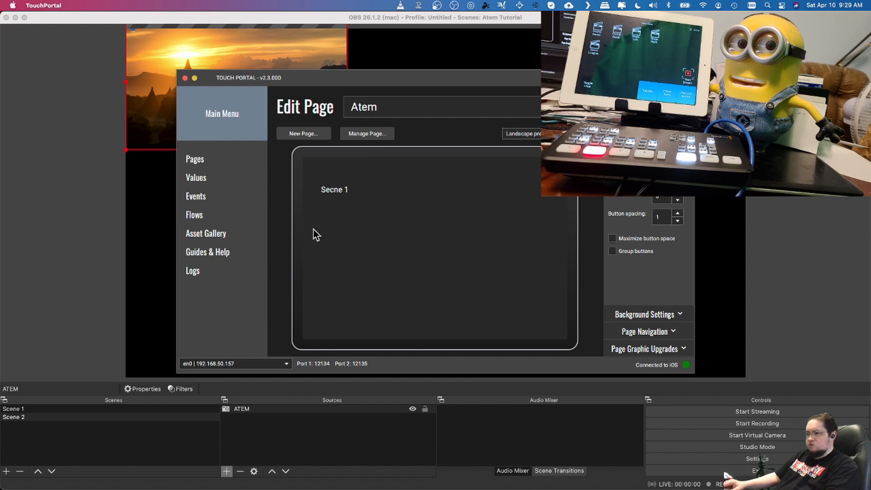
# Copy the Secne 1 button into the empty slot beside it on the Atem page.
pyautogui.rightClick(341, 192)
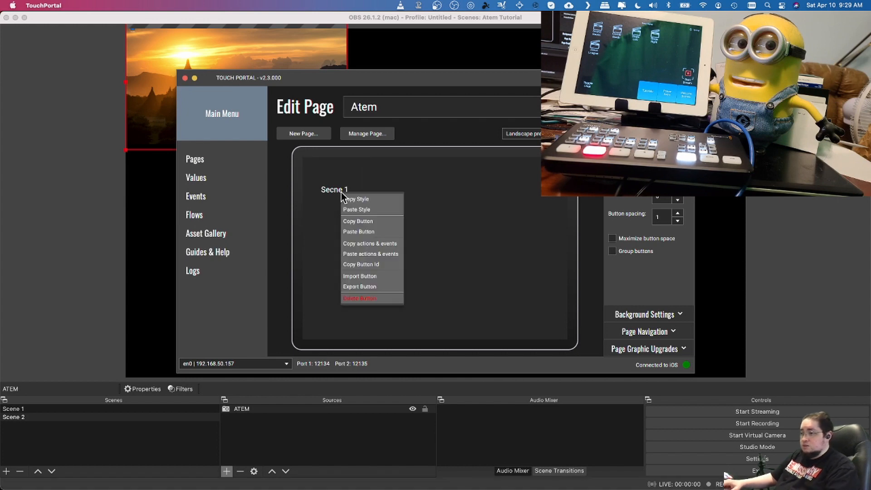
pyautogui.click(376, 222)
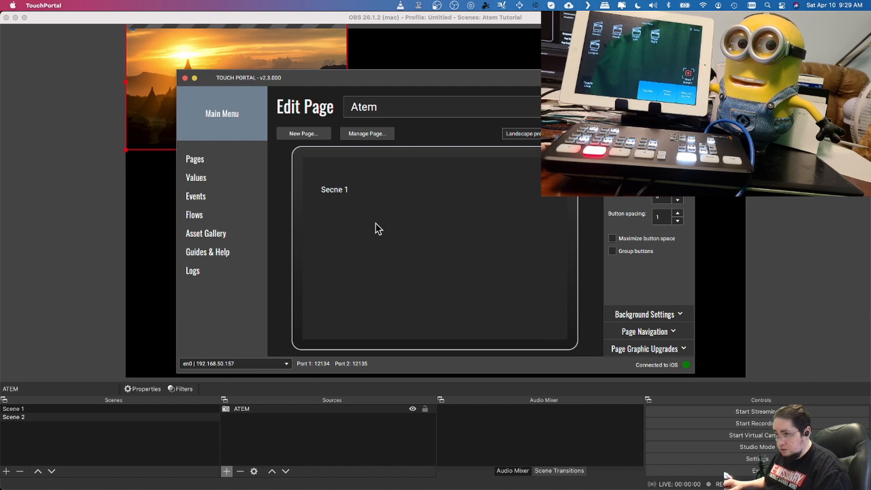
pyautogui.rightClick(394, 192)
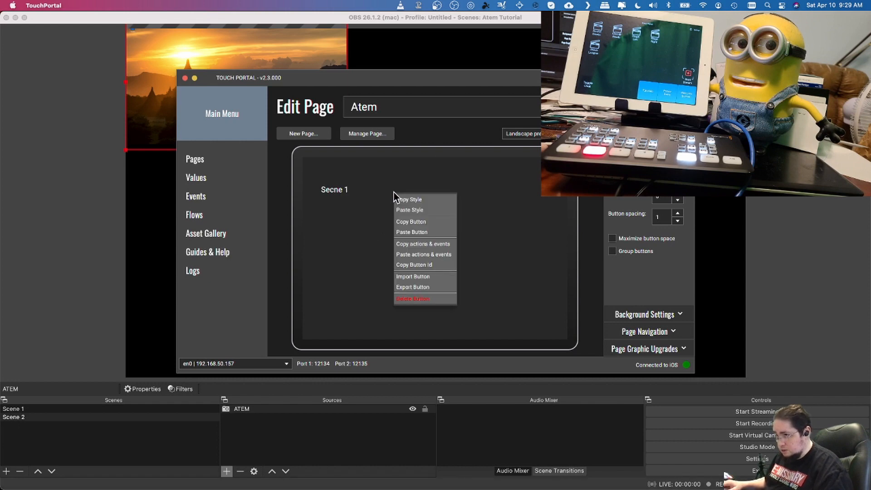
pyautogui.click(431, 232)
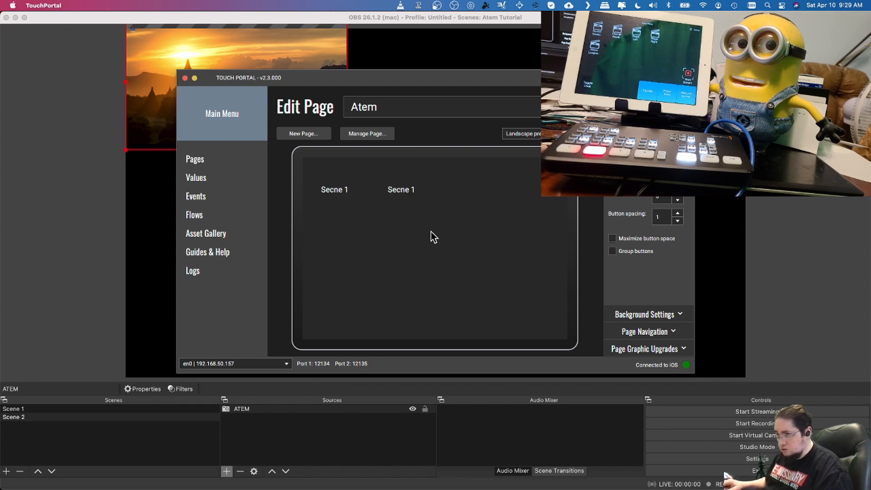
# Change the copied button's text to Secne 2 and its pressed actions to ATEM source 2 and OBS Scene 2.
pyautogui.doubleClick(393, 188)
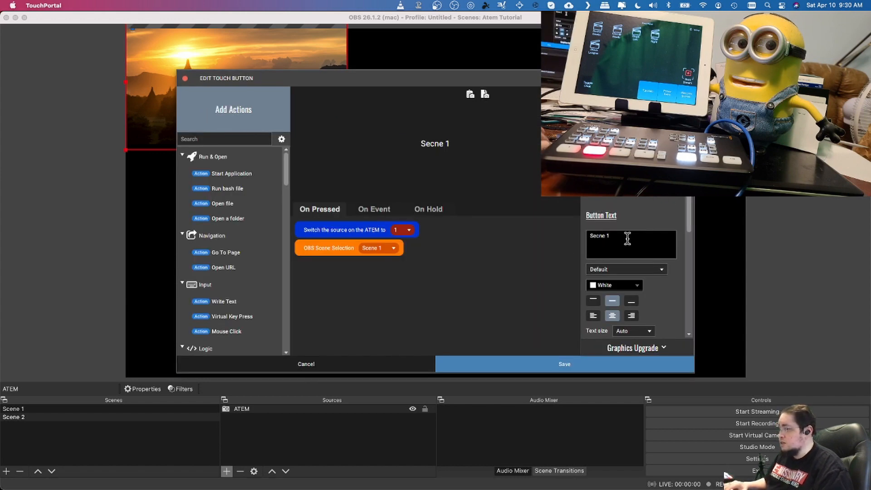
pyautogui.click(628, 238)
pyautogui.press('BackSpace')
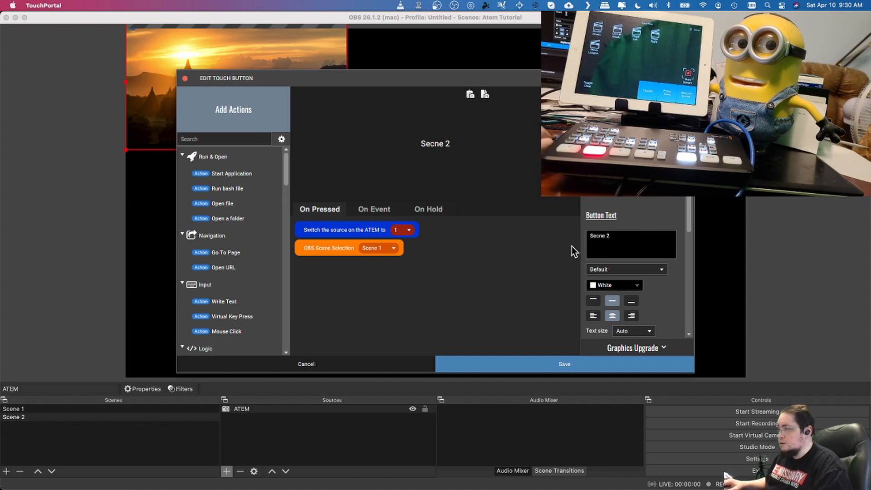
pyautogui.click(410, 230)
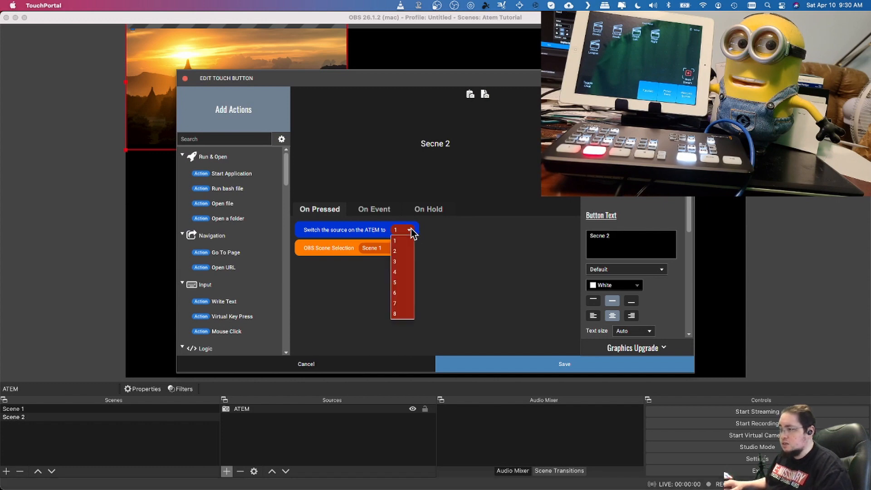
pyautogui.click(395, 251)
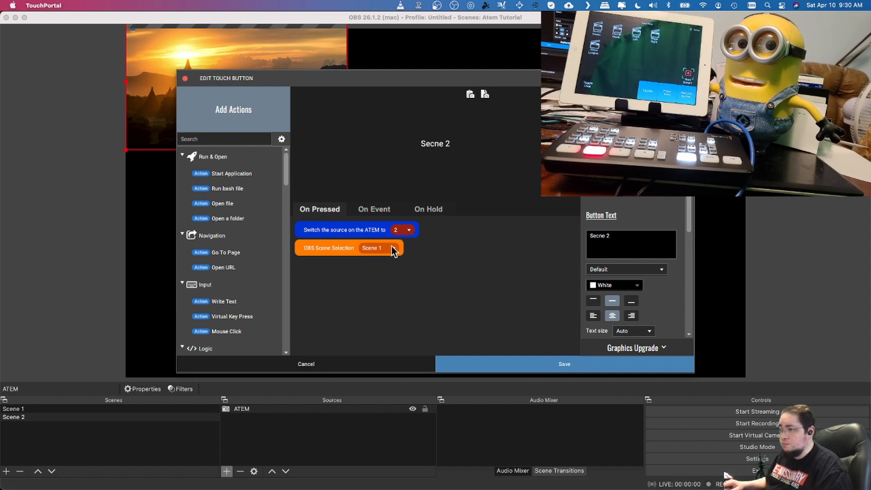
pyautogui.click(394, 250)
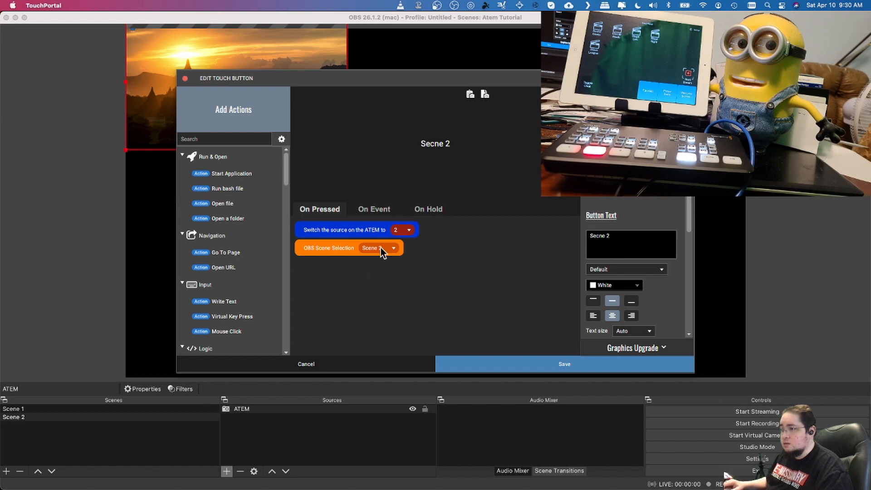
# Set both OBS active scene events of the Secne 2 button, is and is not, to Scene 2.
pyautogui.click(378, 209)
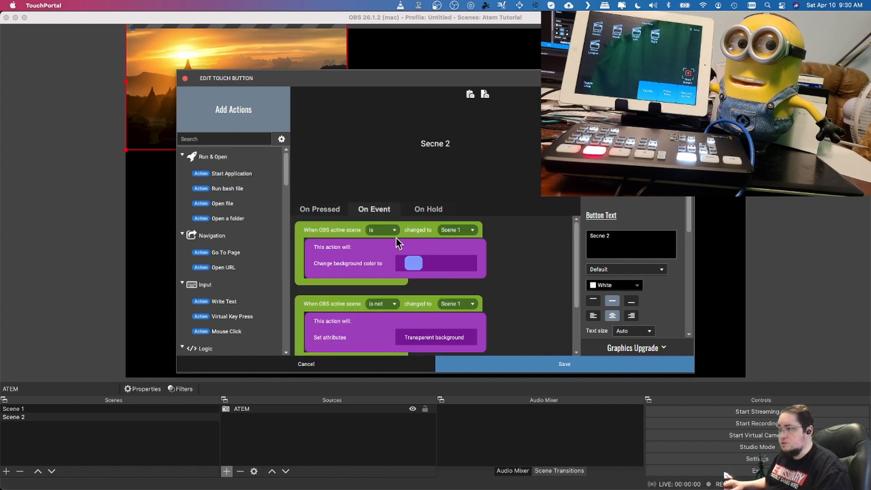
pyautogui.click(474, 230)
pyautogui.click(456, 252)
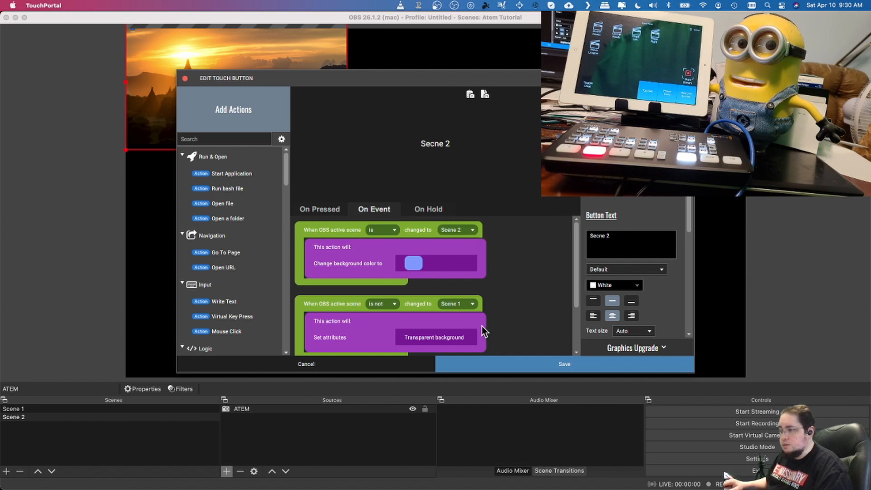
pyautogui.click(469, 304)
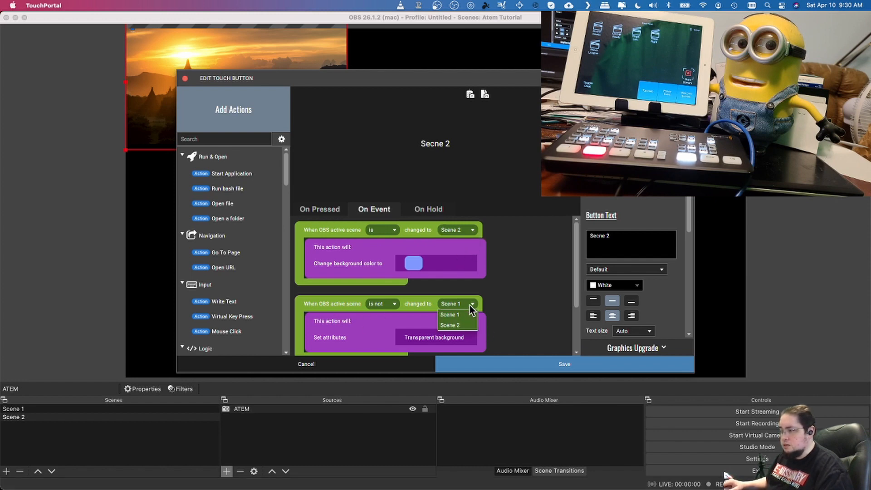
pyautogui.click(458, 325)
# Set the ATEM source event to source 2 with OBS scene selection Scene 2, and save the button.
pyautogui.scroll(-3, 511, 312)
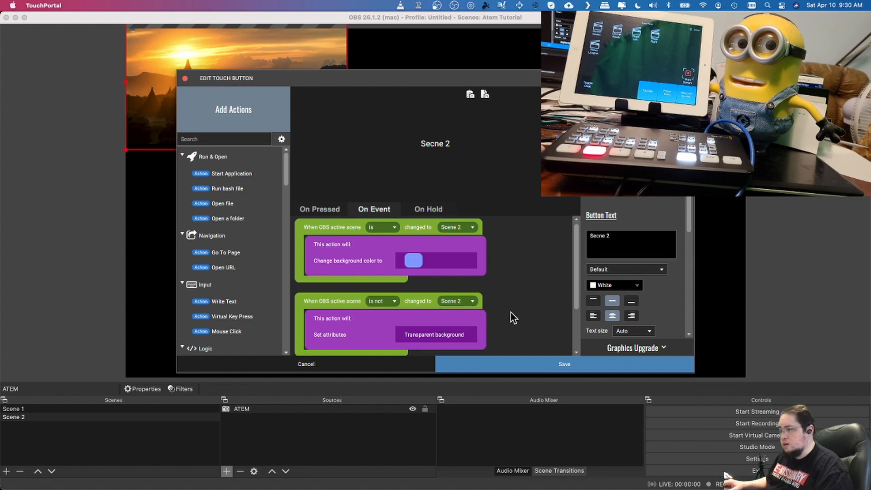
pyautogui.scroll(-2, 511, 312)
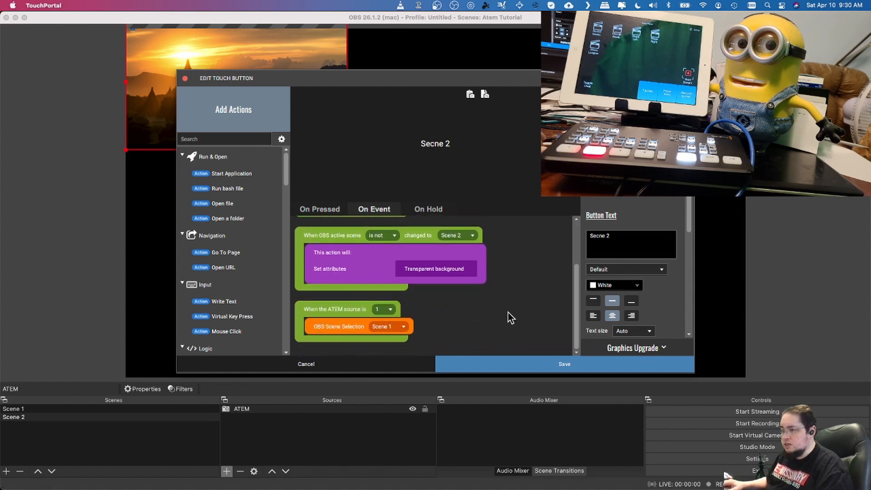
pyautogui.click(390, 311)
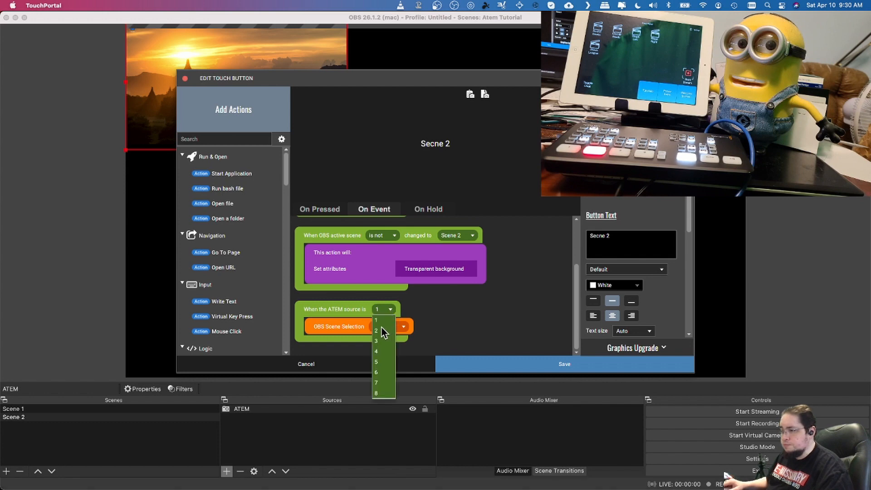
pyautogui.click(385, 328)
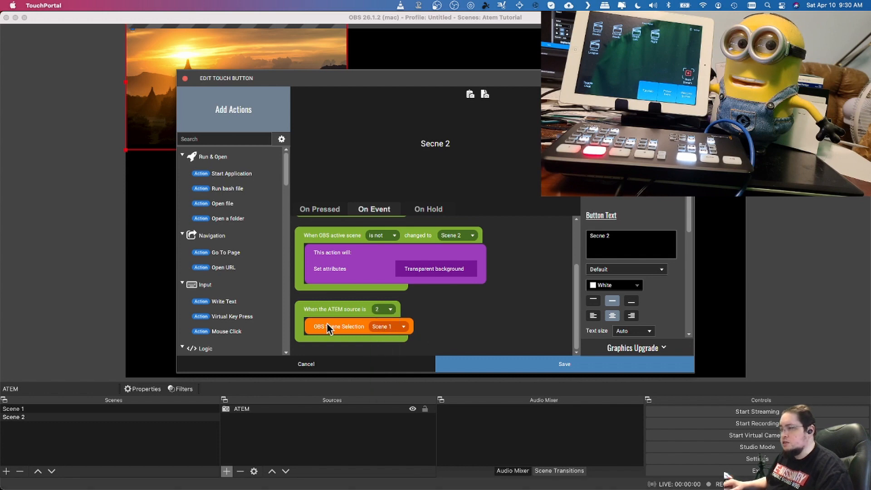
pyautogui.click(400, 325)
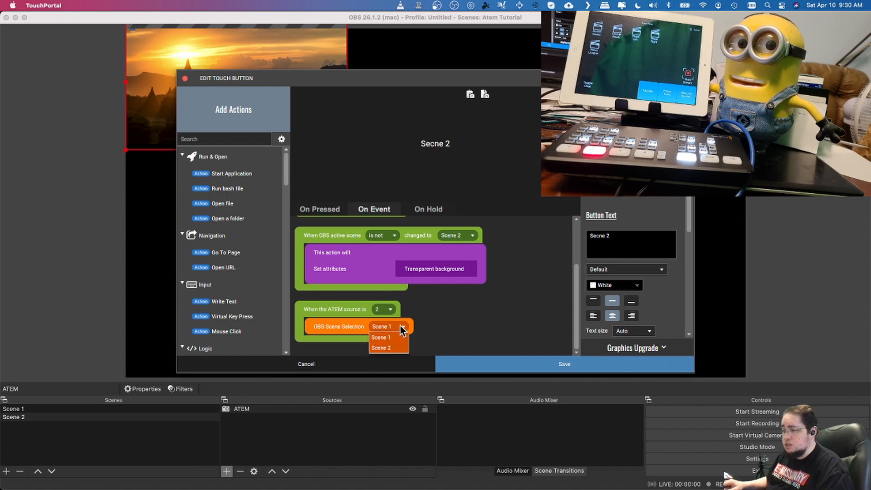
pyautogui.click(387, 347)
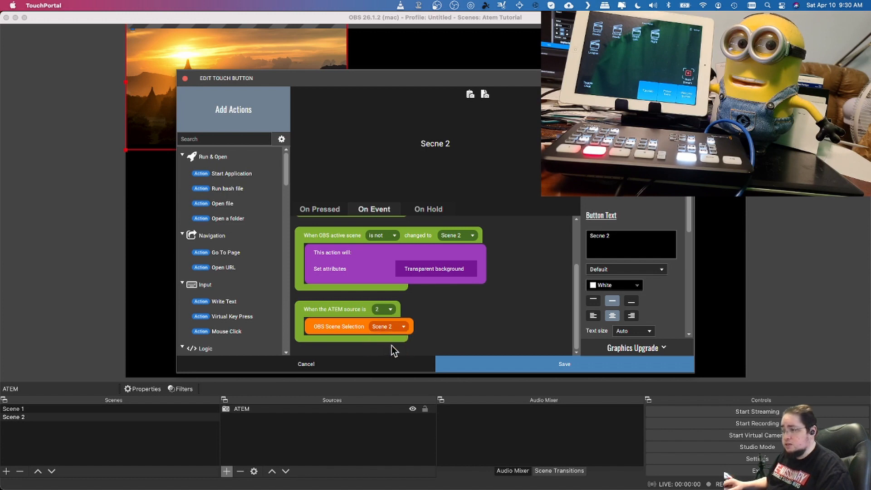
pyautogui.click(558, 366)
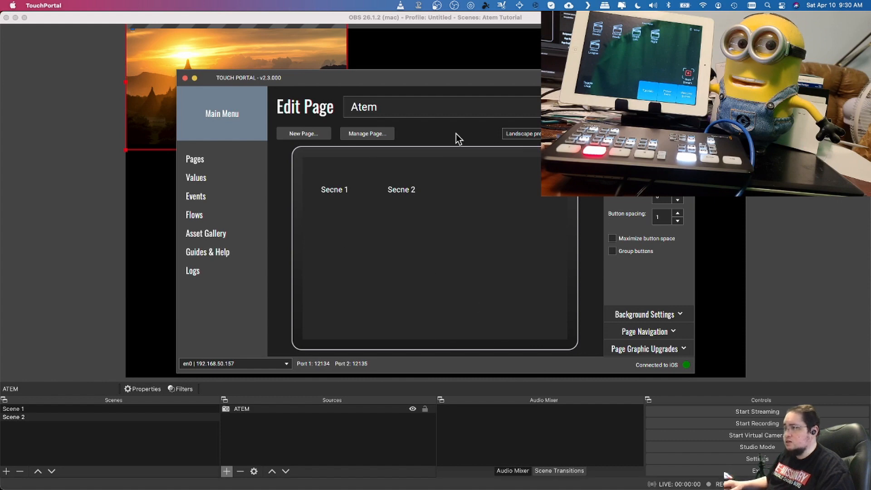
# Copy the Tutorials button on the (main) page into the empty slot beside it.
pyautogui.click(478, 111)
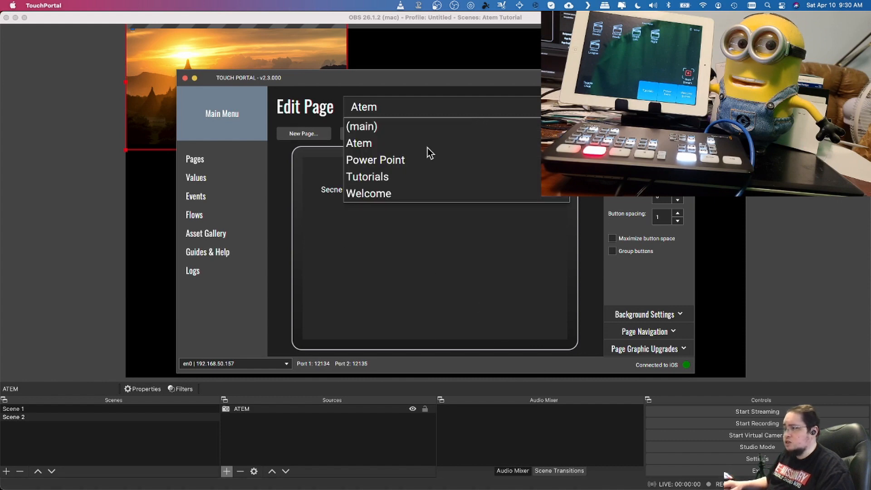
pyautogui.click(394, 131)
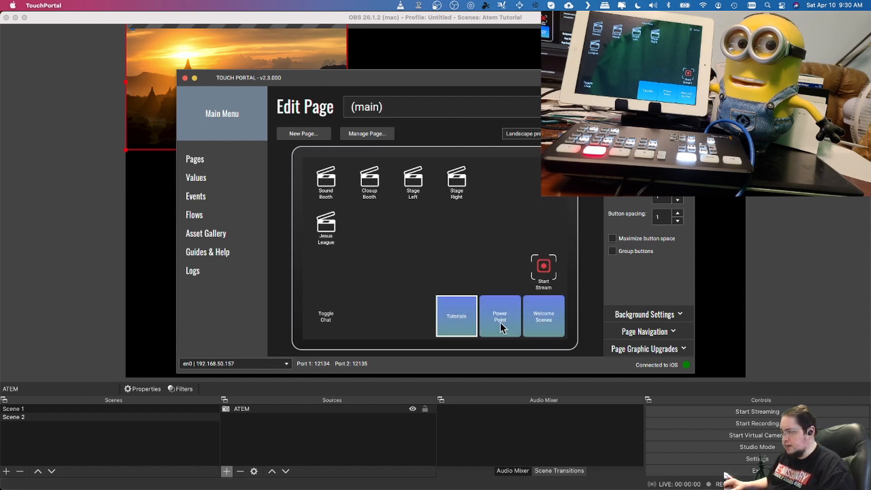
pyautogui.rightClick(450, 321)
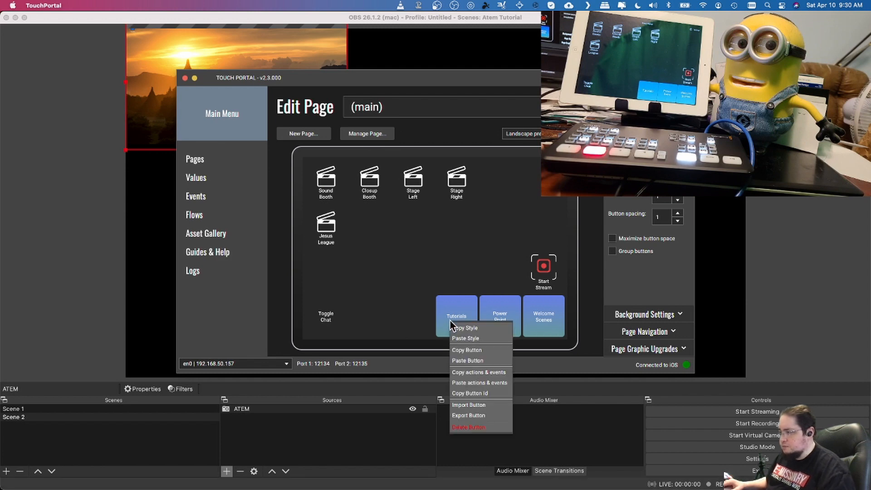
pyautogui.click(484, 352)
pyautogui.click(418, 325)
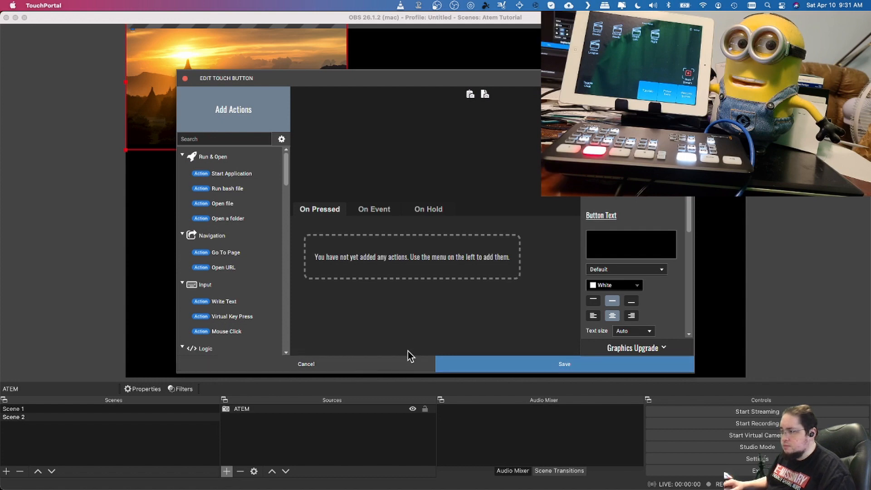
pyautogui.click(409, 359)
pyautogui.rightClick(422, 326)
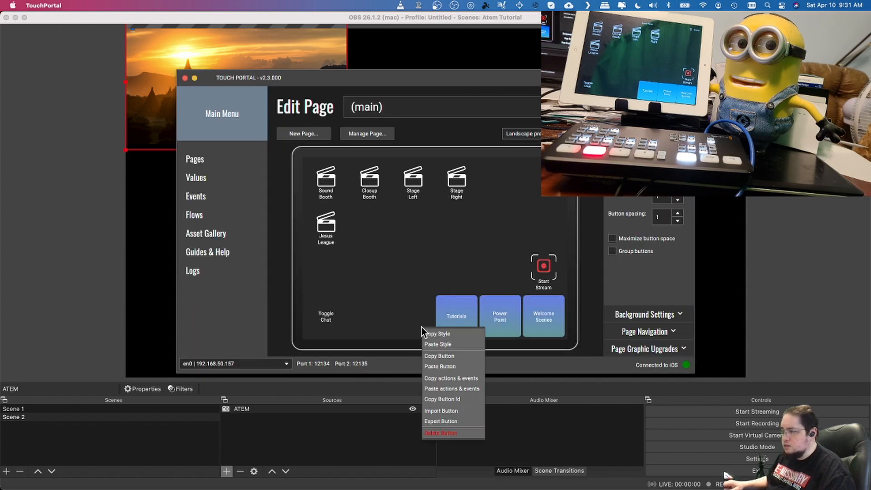
pyautogui.click(452, 365)
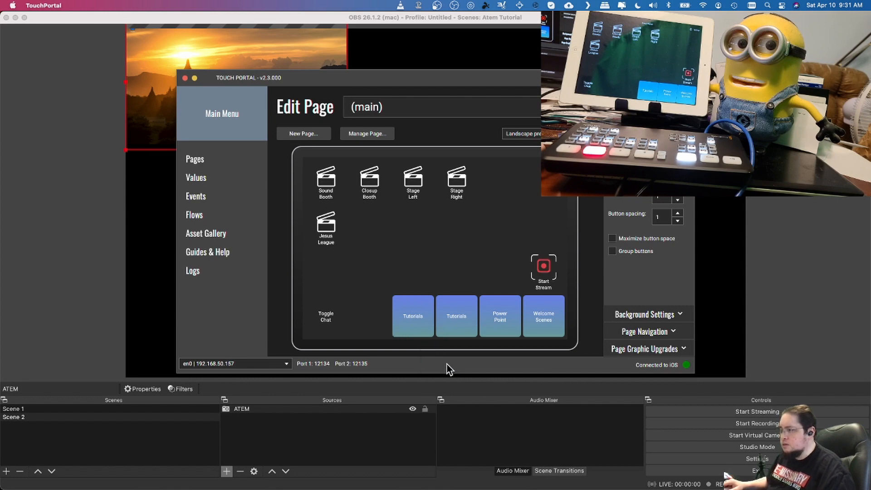
# Change the copied Tutorials button's text to Atem, set its Go to page action to Atem, and save the button.
pyautogui.click(417, 320)
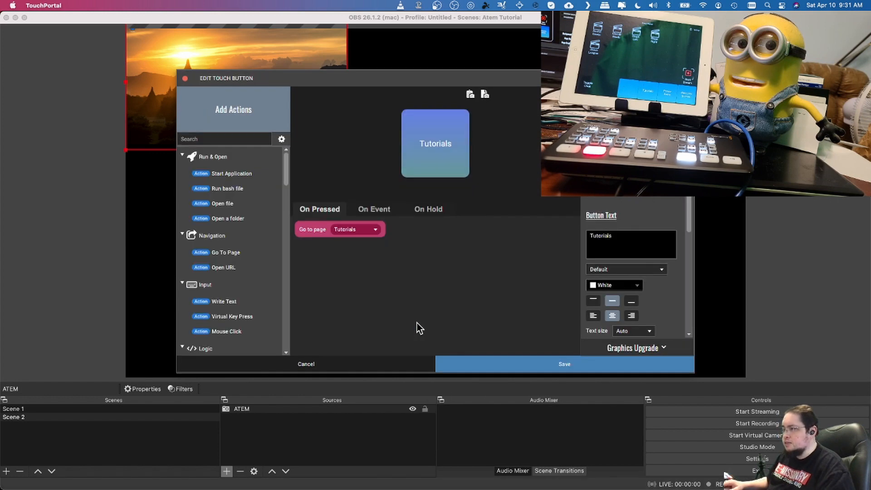
pyautogui.doubleClick(628, 236)
pyautogui.write('Atem')
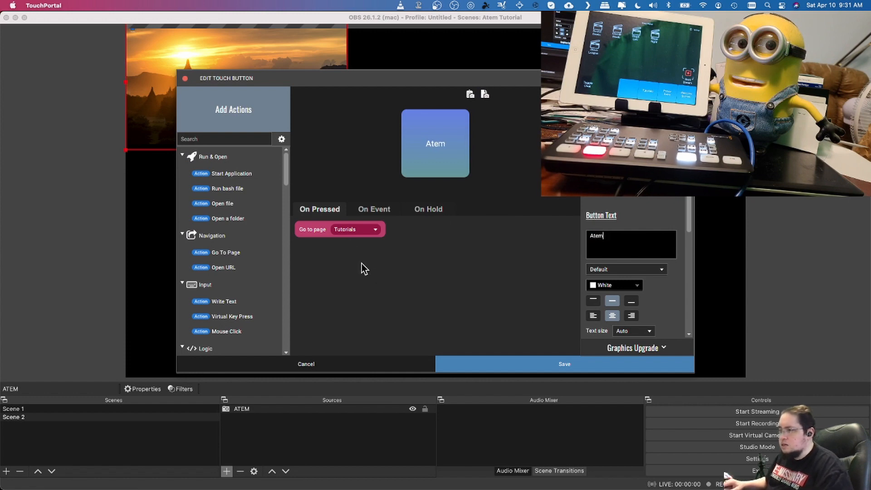
pyautogui.click(377, 231)
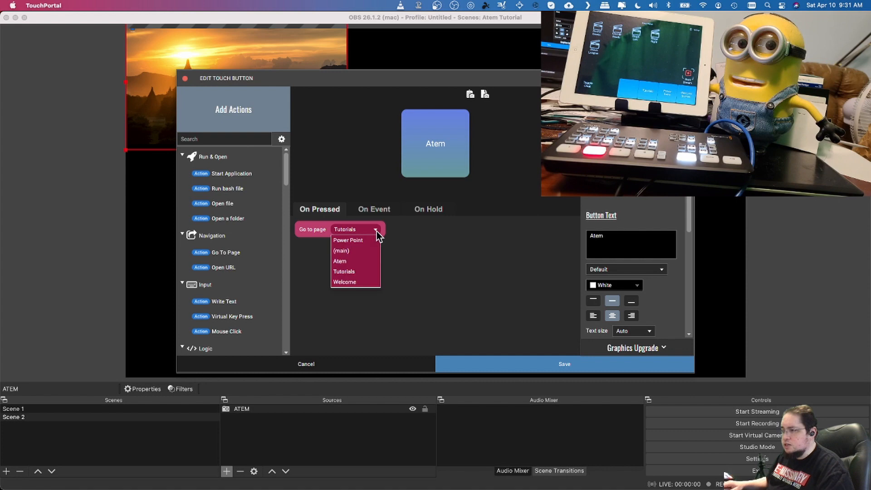
pyautogui.click(343, 261)
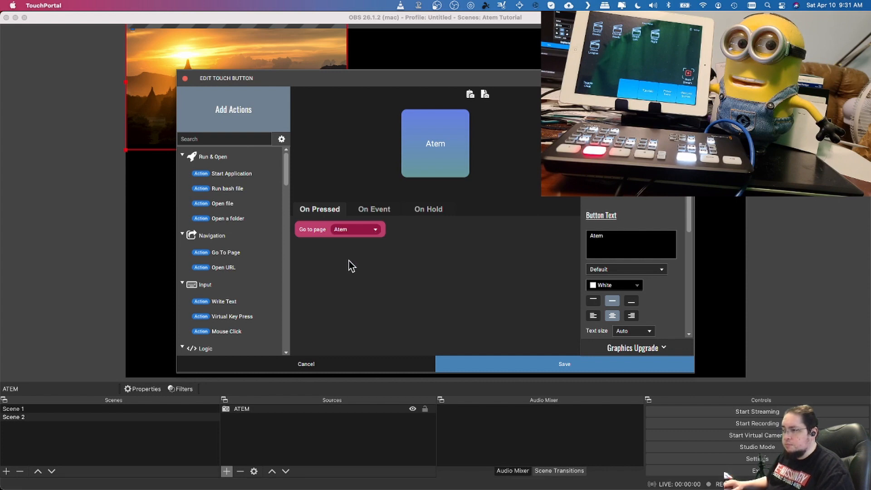
pyautogui.click(560, 364)
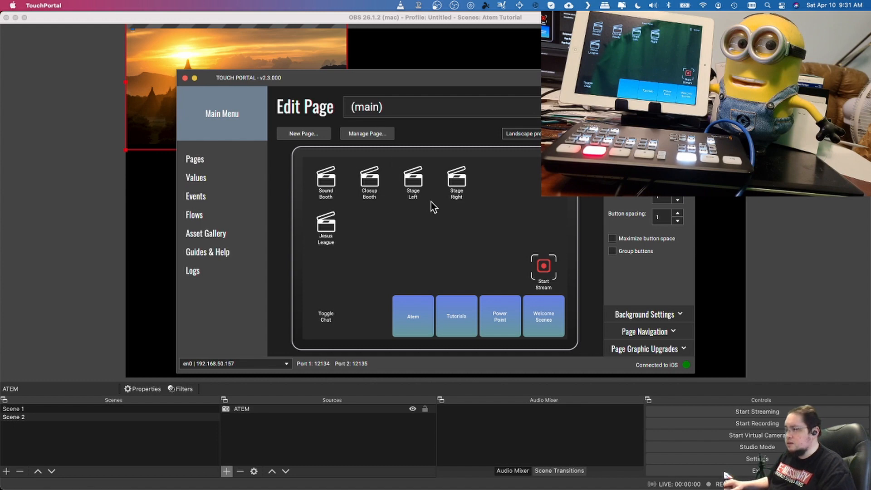
# Copy the Goto Main button from the Tutorials page into the bottom-right slot of the Atem page's grid, and close the Touch Portal window.
pyautogui.click(444, 107)
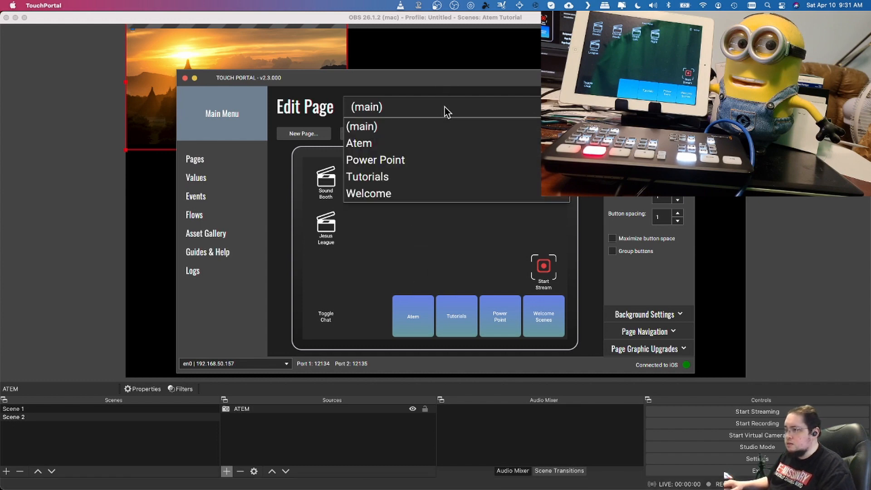
pyautogui.click(369, 178)
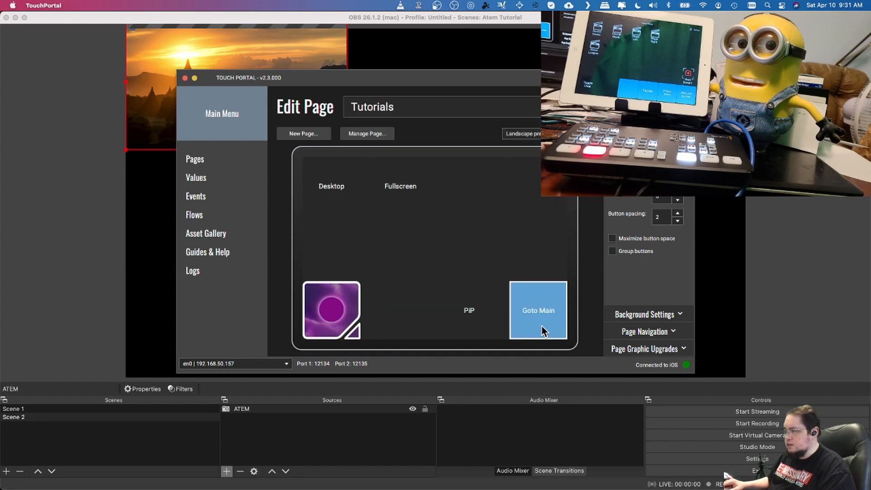
pyautogui.rightClick(536, 318)
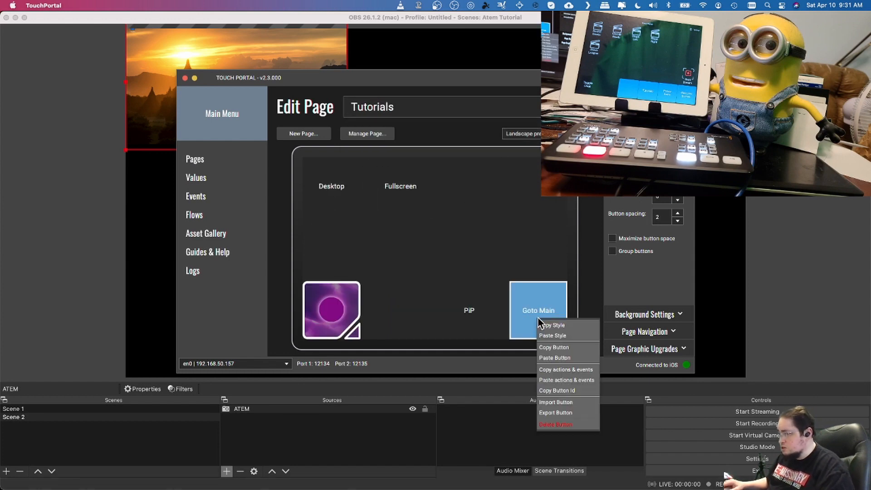
pyautogui.click(568, 347)
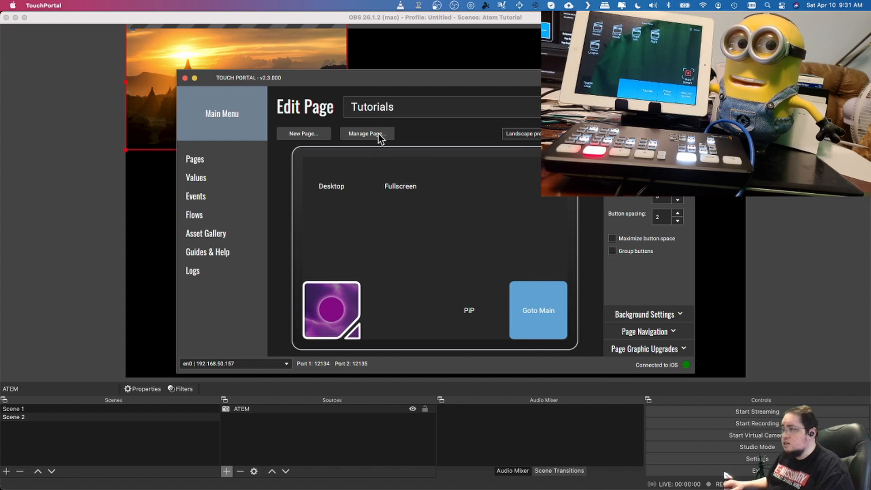
pyautogui.click(392, 113)
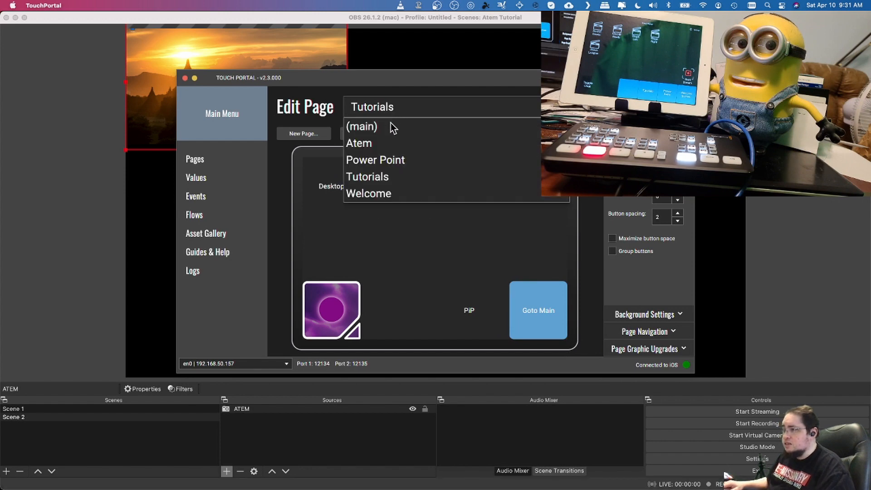
pyautogui.click(353, 143)
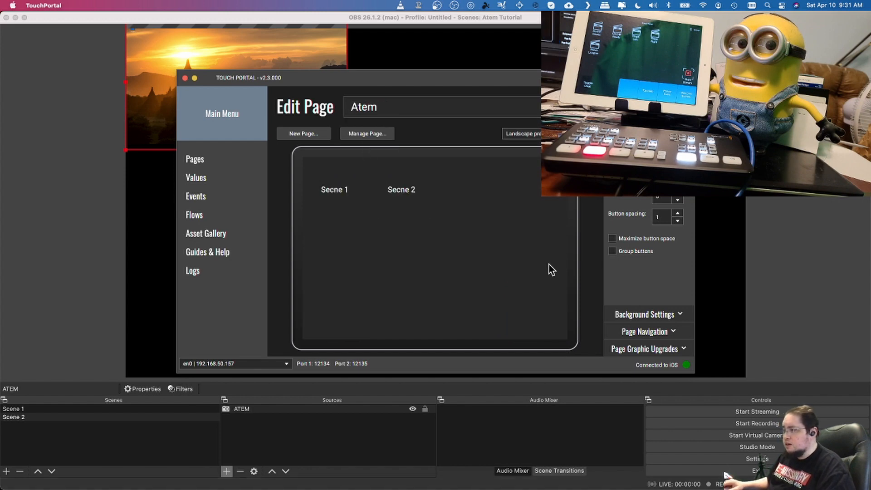
pyautogui.rightClick(542, 313)
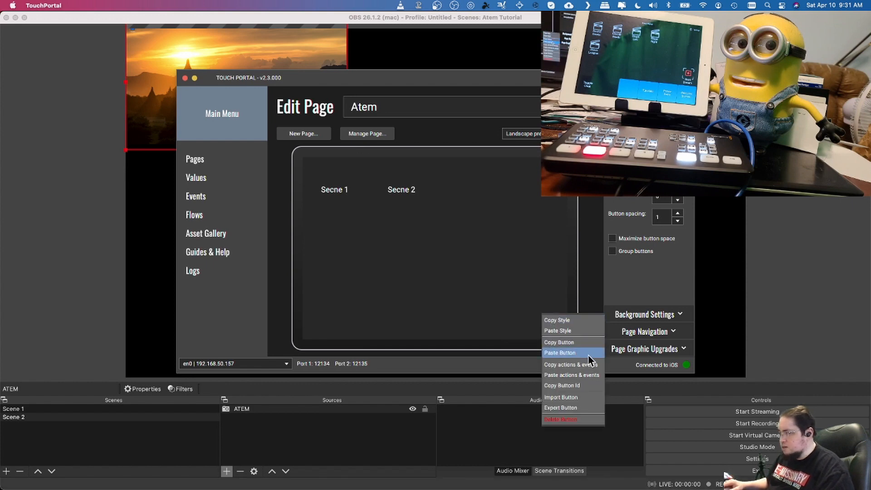
pyautogui.click(564, 352)
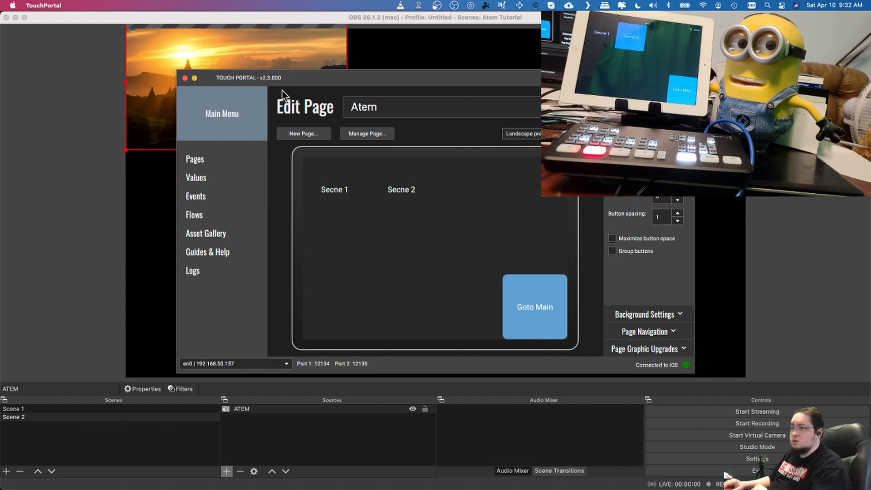
pyautogui.click(185, 78)
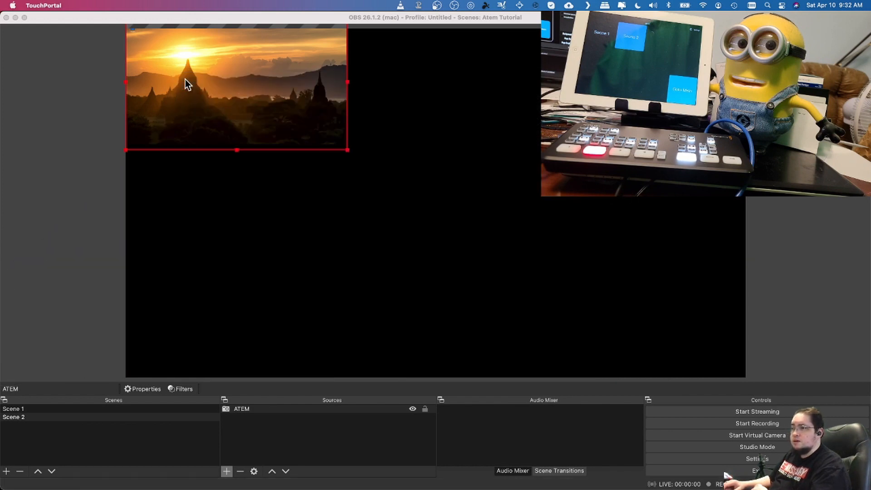